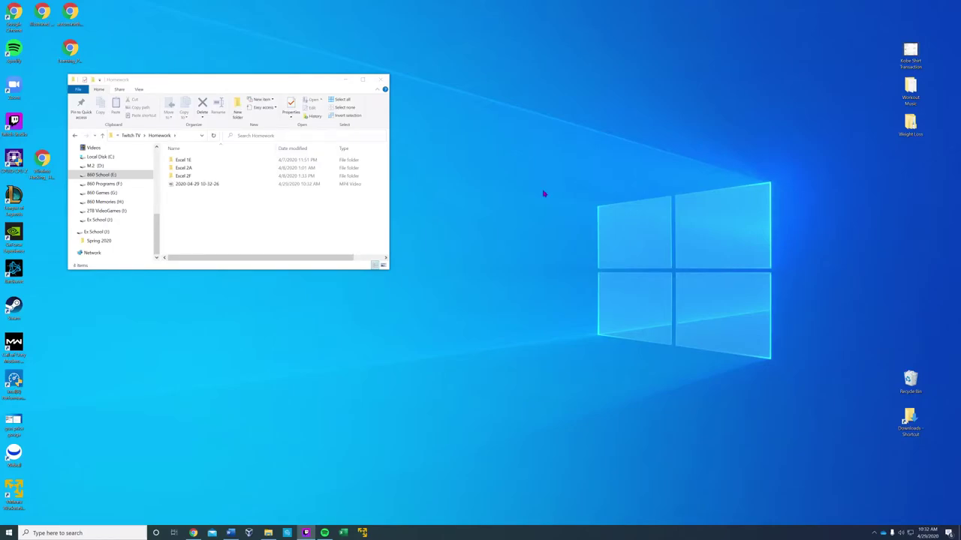
right_click(202, 189)
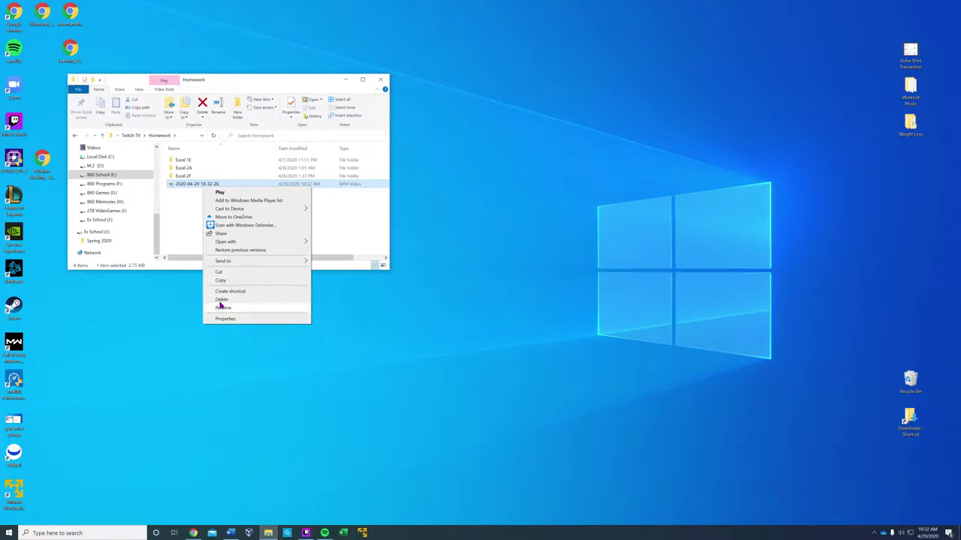
left_click(352, 246)
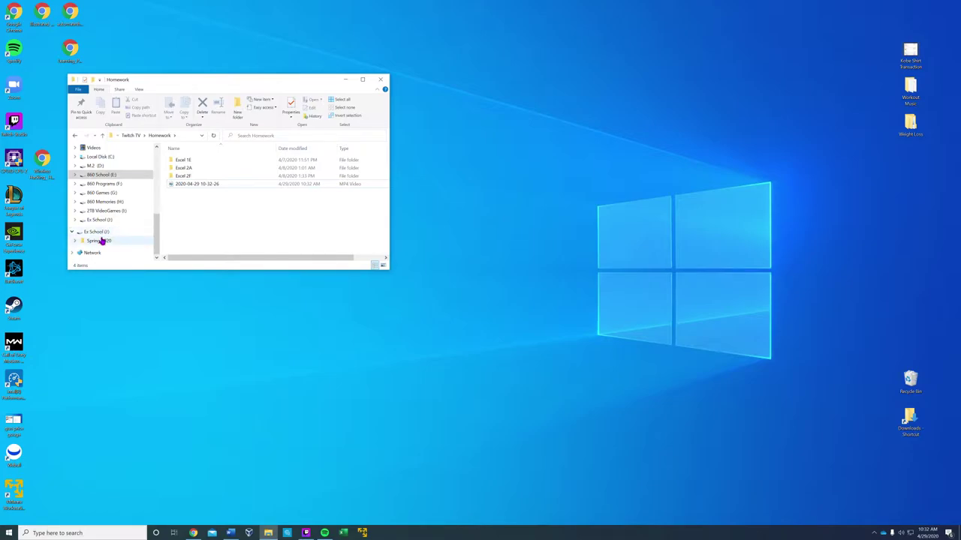
- Open the Access 1E Kiosk Inventory database from the Spring 2020 > CIS1A > Access 1E folder
left_click(101, 240)
double_click(182, 199)
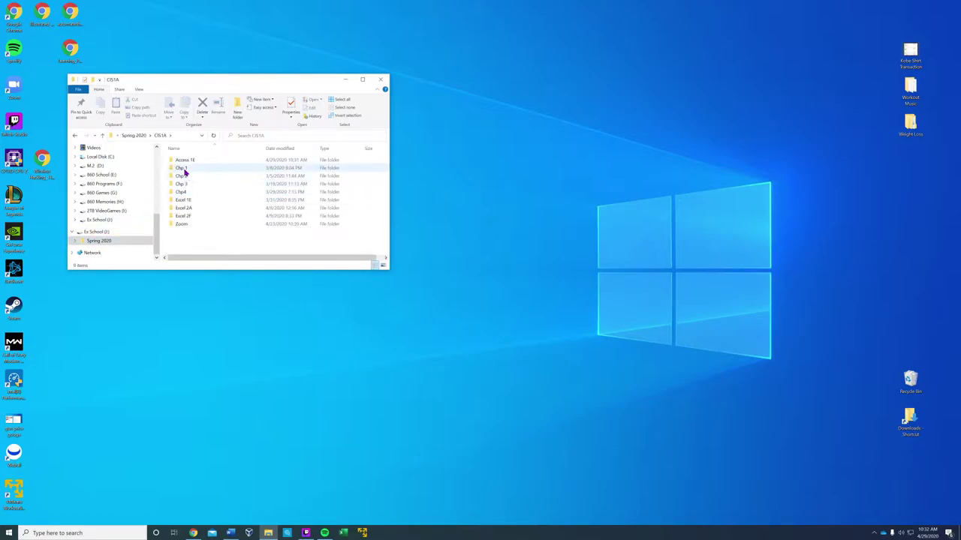
double_click(192, 161)
double_click(184, 177)
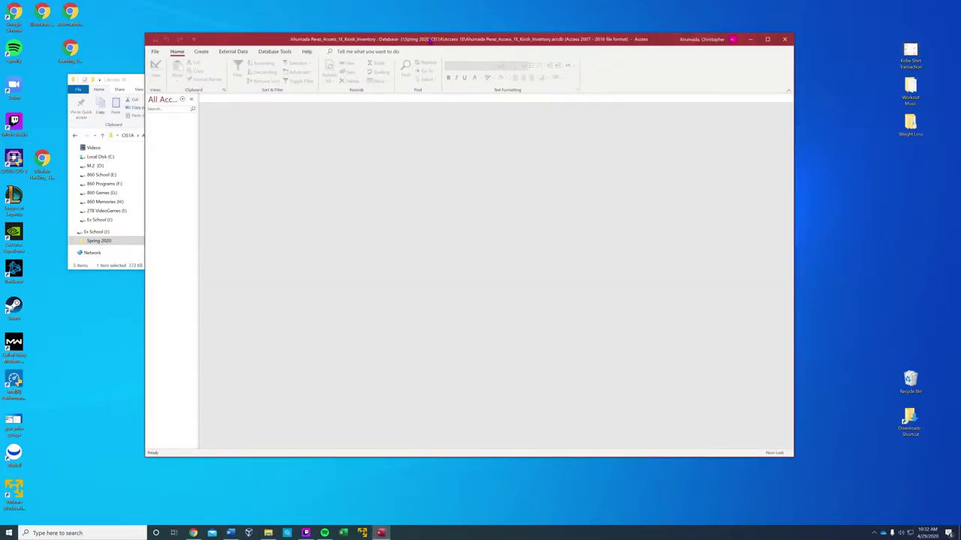
left_click_drag(430, 39, 390, 43)
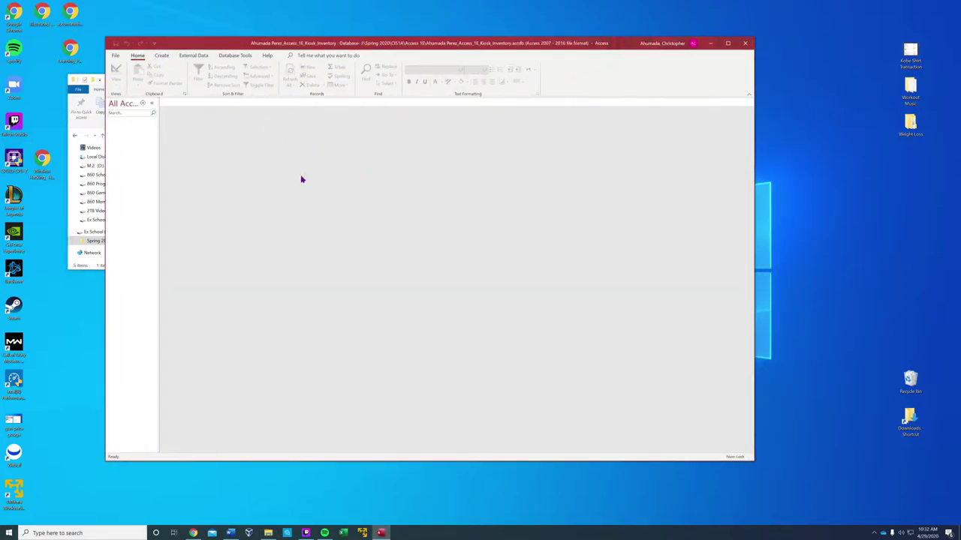
- Create a new table and add a Short Text field named Item after the ID field
left_click(160, 56)
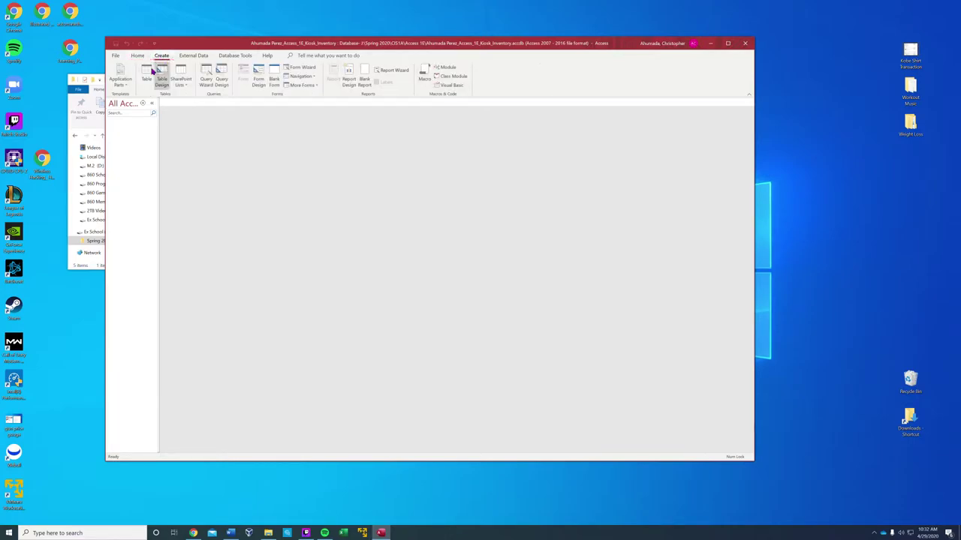
left_click(148, 73)
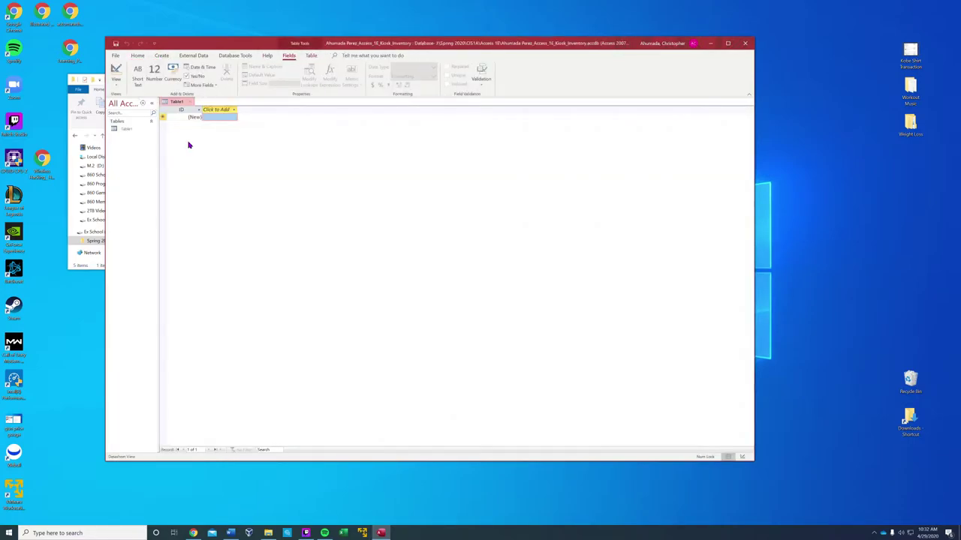
left_click(218, 111)
left_click(217, 111)
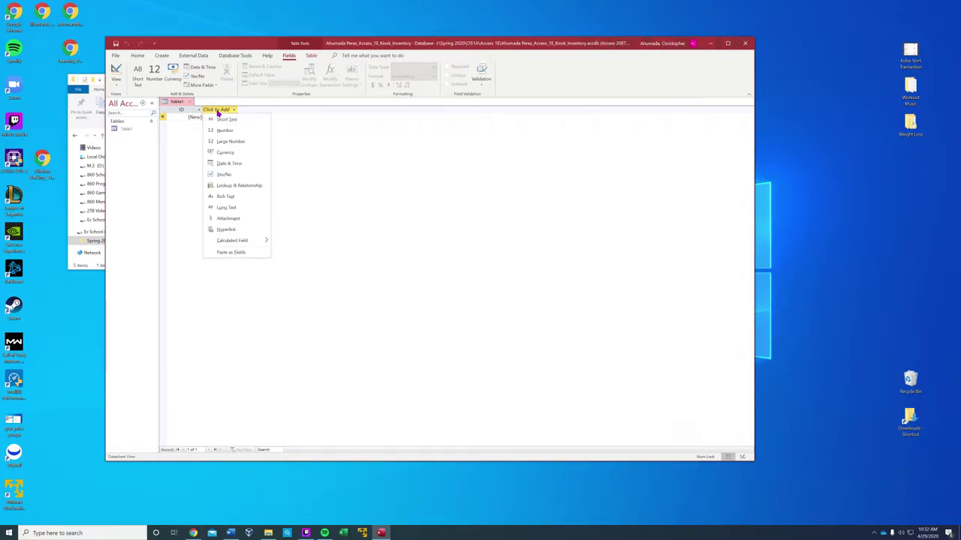
left_click(214, 120)
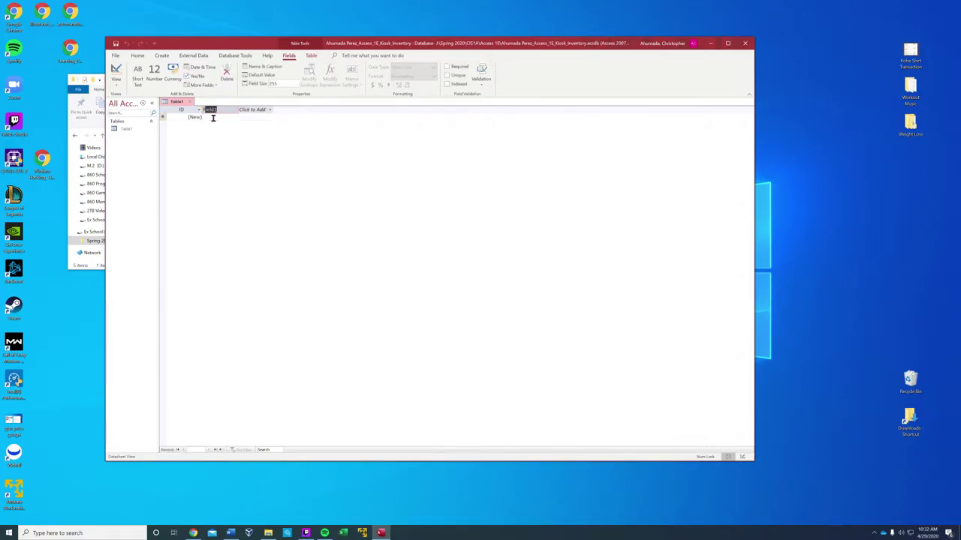
type("Item")
- Add two Short Text fields named Category and Campus after the Item field
left_click(259, 111)
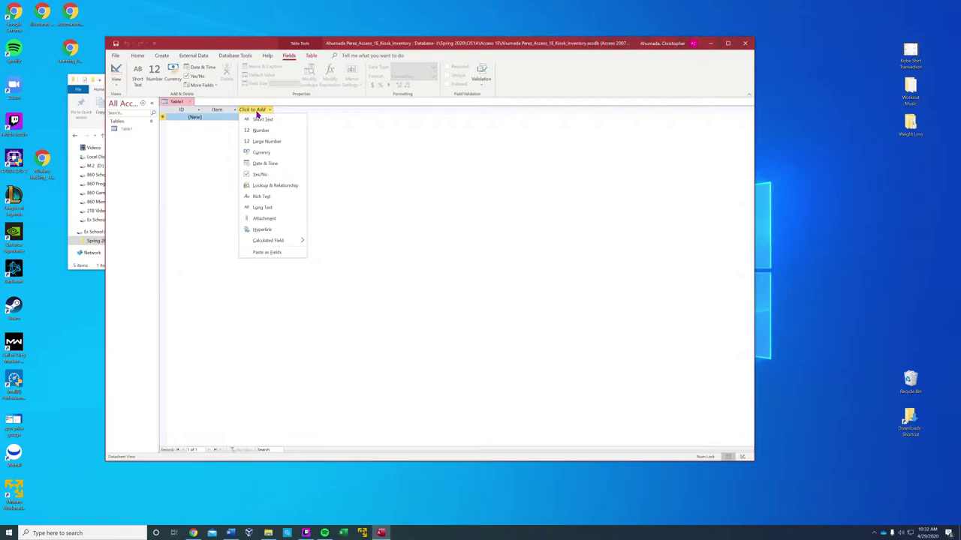
left_click(261, 119)
type("C")
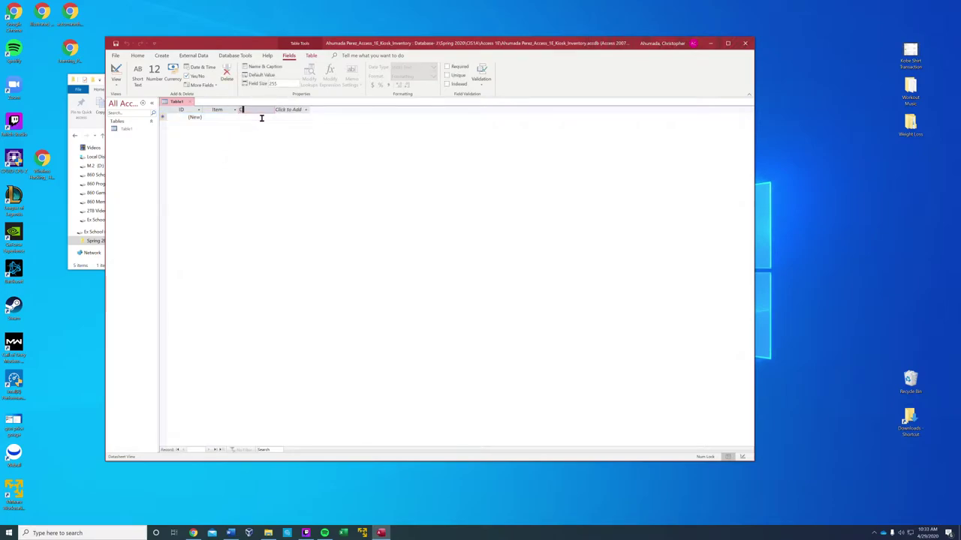
type("ategory")
left_click(295, 111)
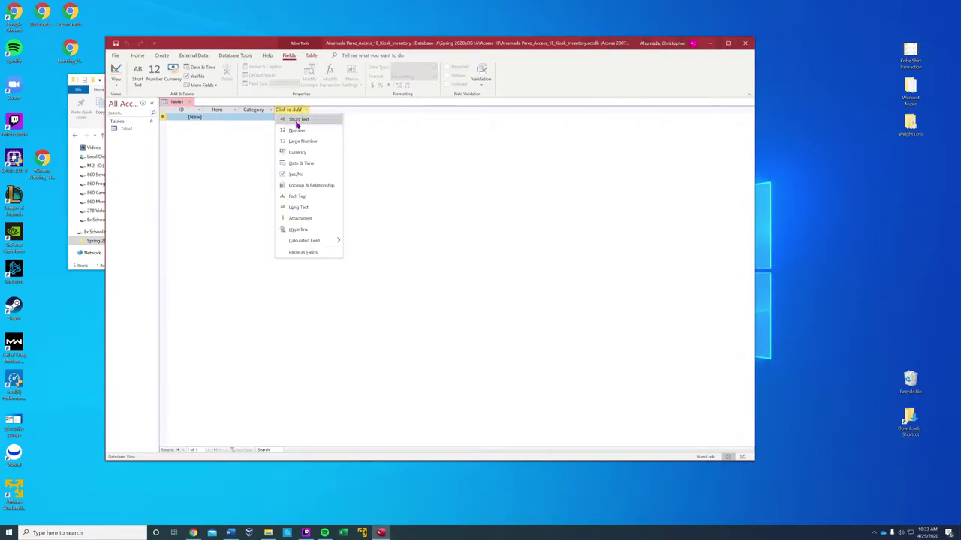
left_click(296, 120)
type("Campus")
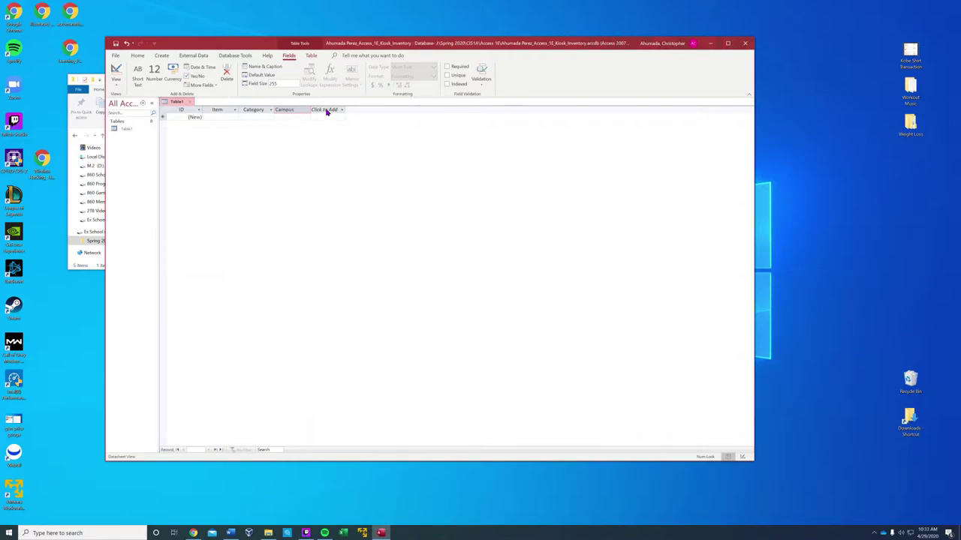
- Add a Short Text field named Storage Location and a Currency field named Price
left_click(327, 111)
left_click(337, 121)
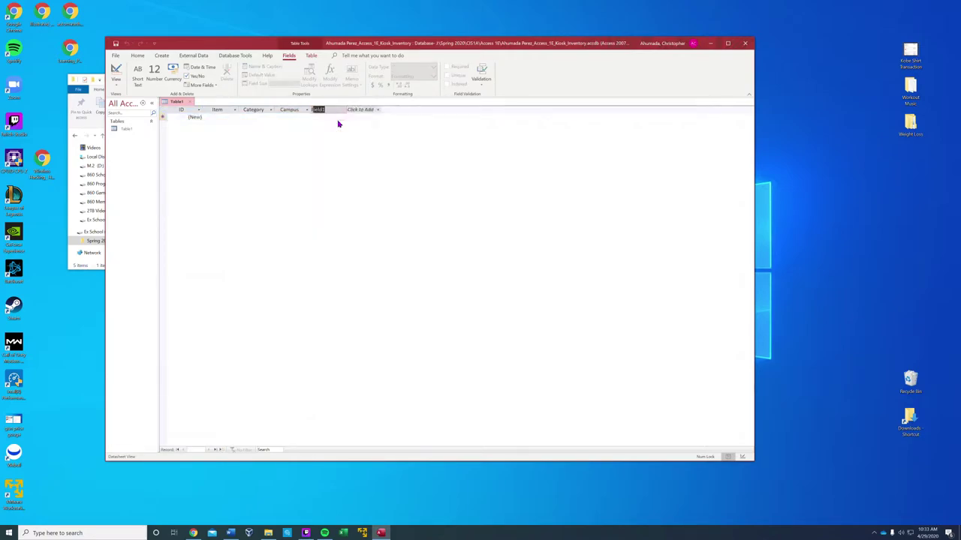
type("Stor")
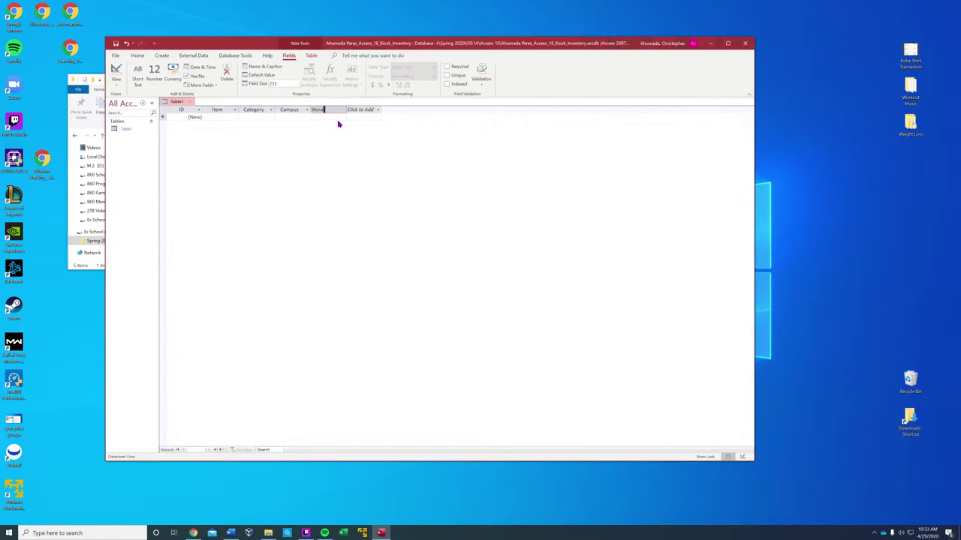
type("age Location")
left_click(359, 111)
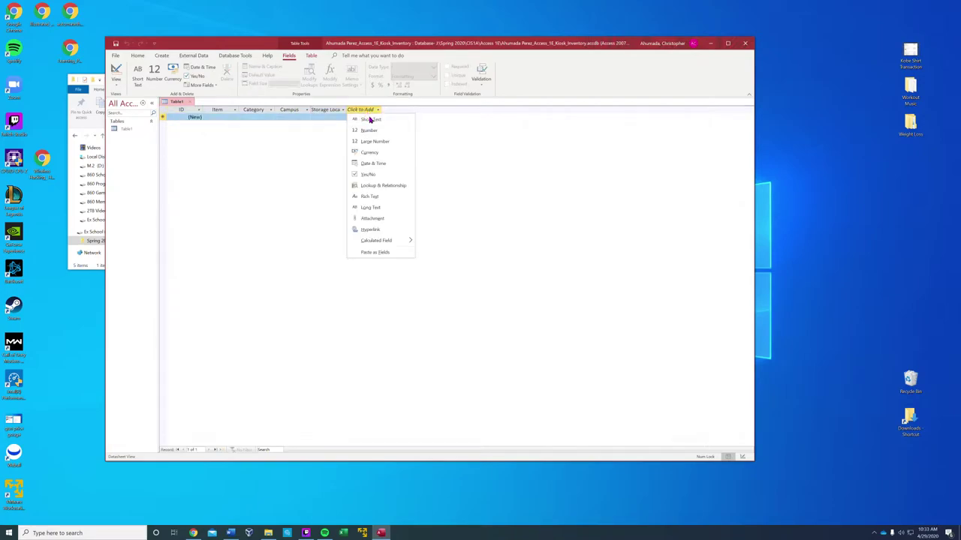
left_click(370, 153)
type("Price")
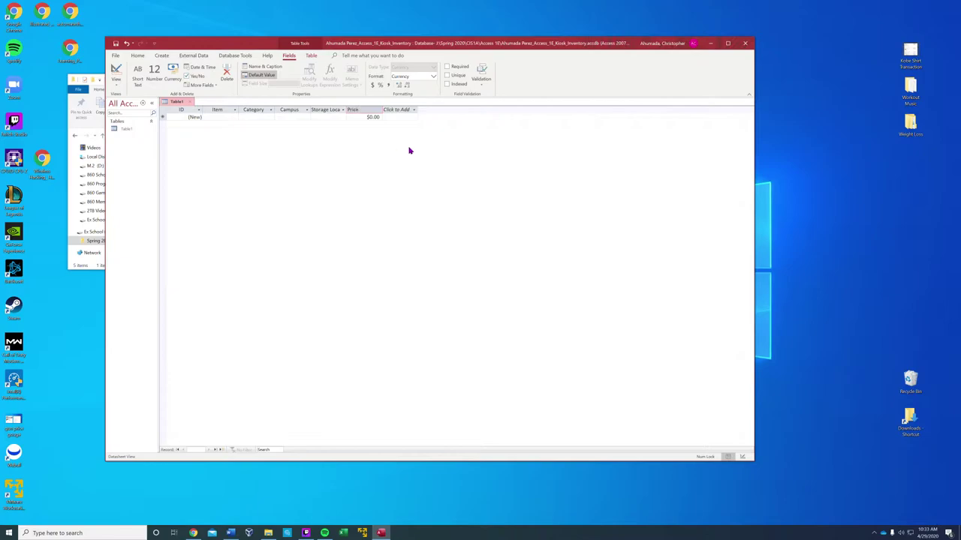
- Add a Number field named Quantity in Storage as the last field of the table
left_click(398, 111)
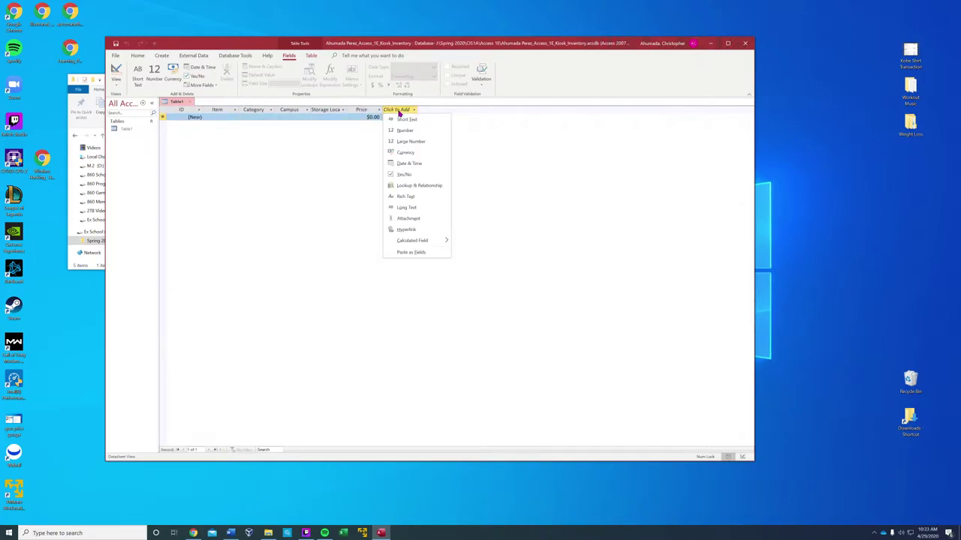
left_click(404, 130)
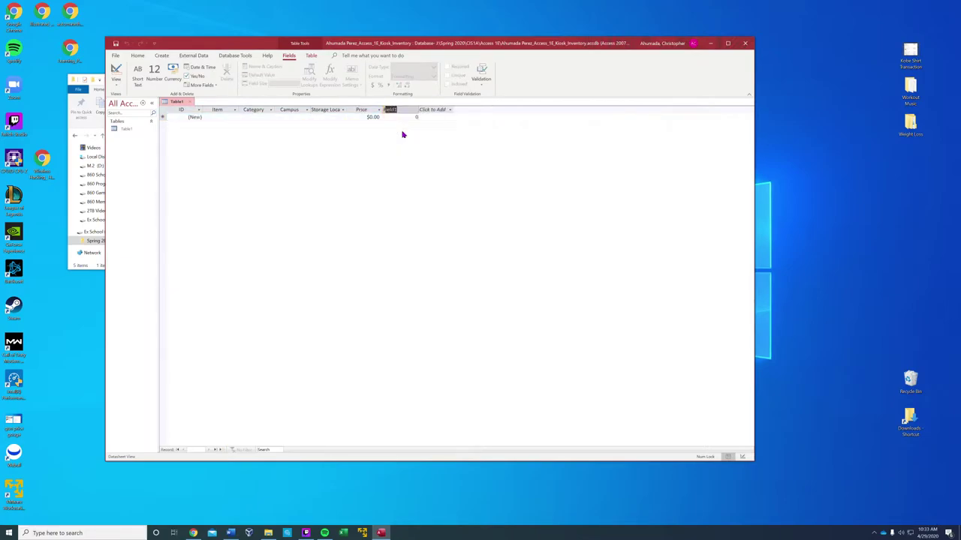
type("Quanti")
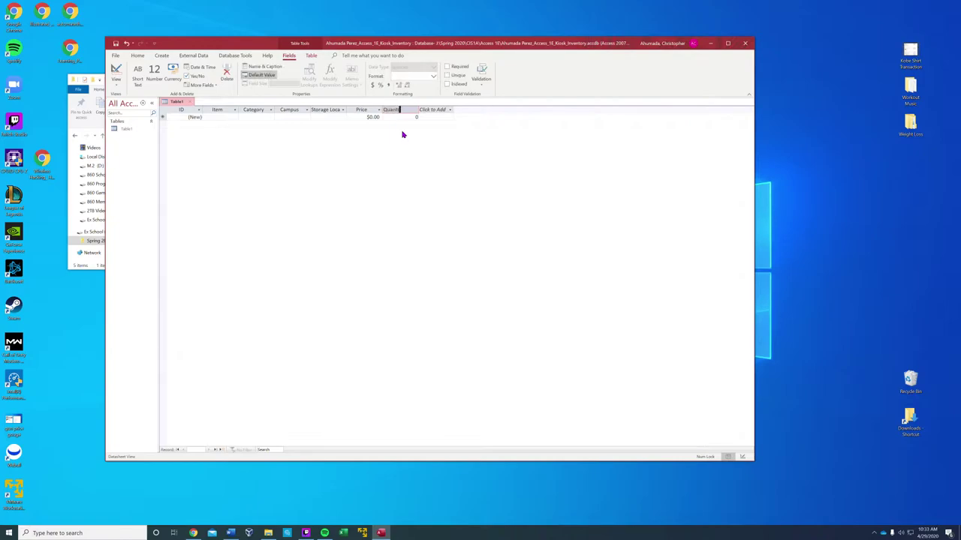
type("ty in Stora")
key("Return")
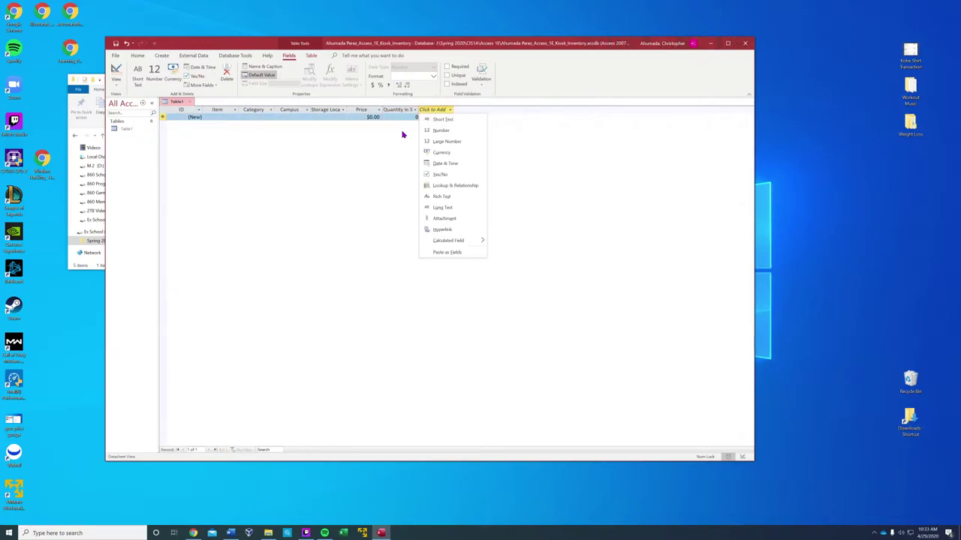
key("Escape")
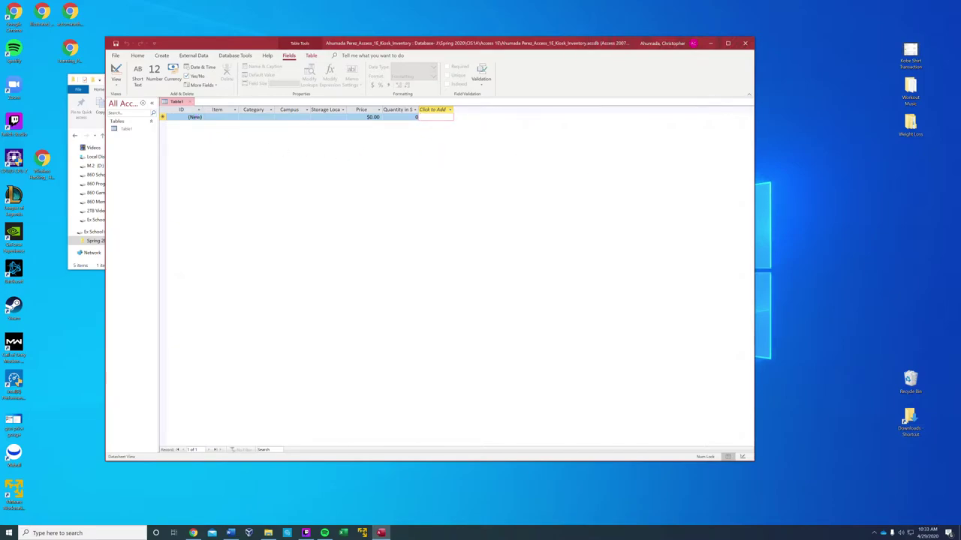
left_click(188, 111)
right_click(190, 114)
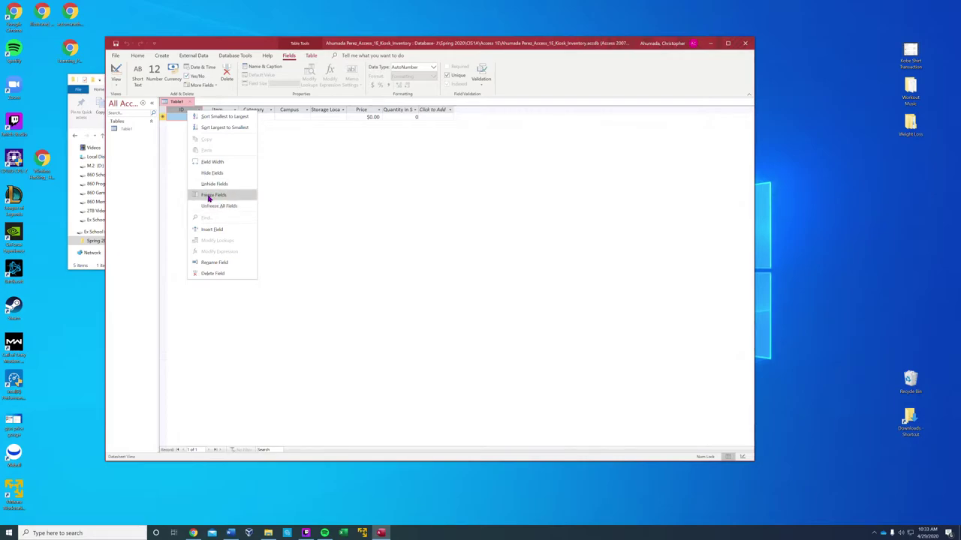
left_click(180, 104)
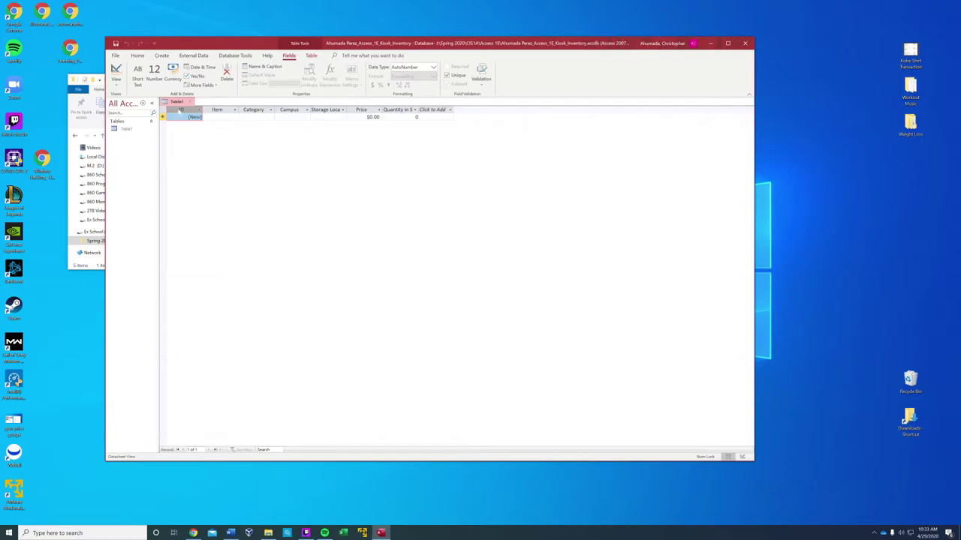
right_click(178, 112)
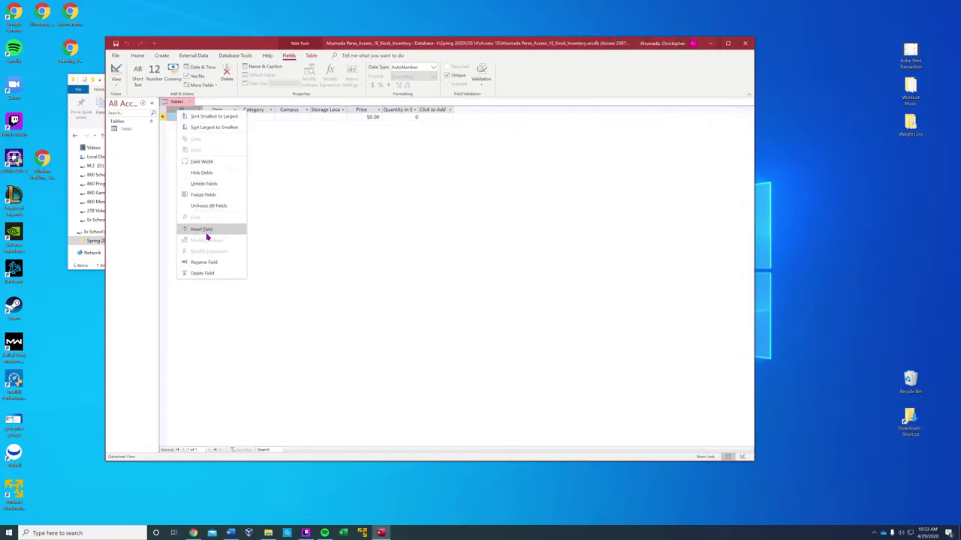
left_click(172, 142)
left_click(198, 110)
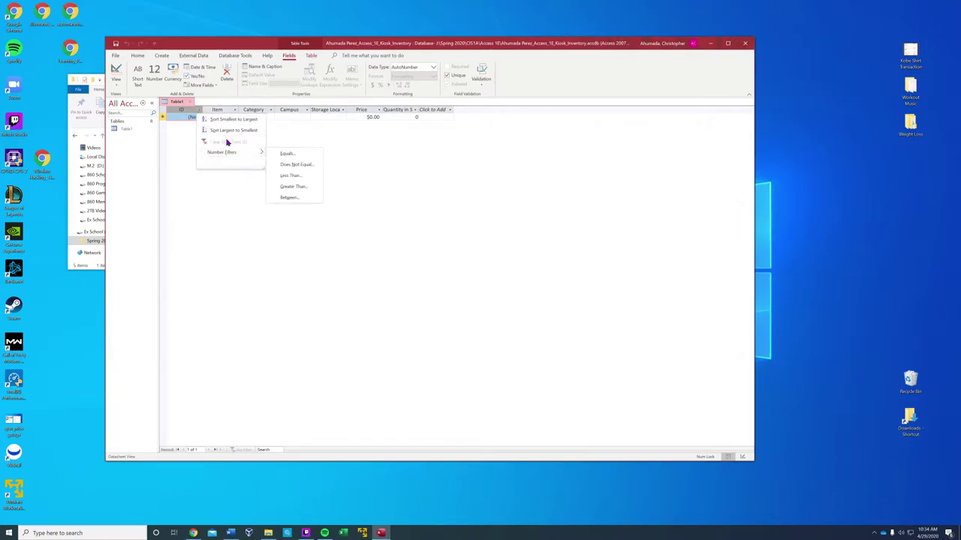
left_click(188, 159)
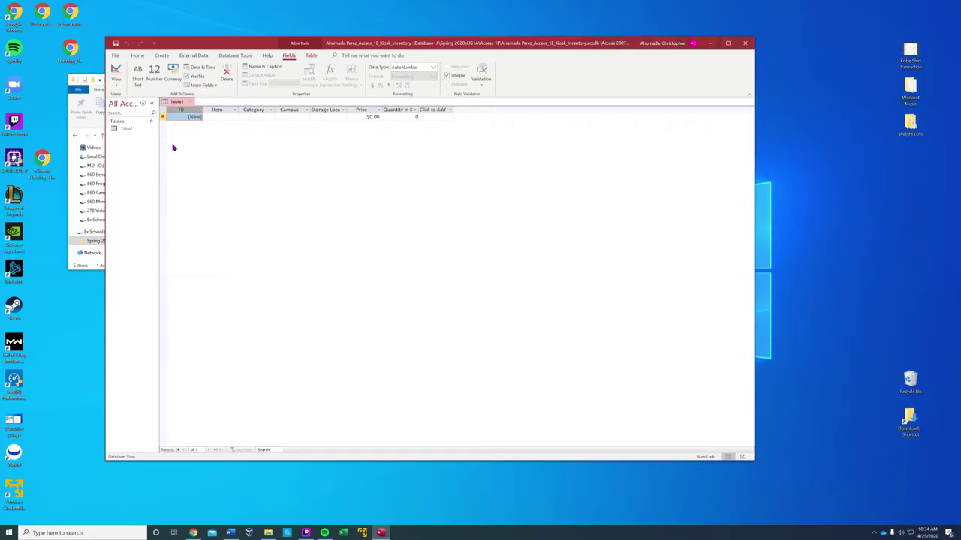
- Try inserting an extra Short Text field directly after the ID field, and delete that field again
left_click(137, 75)
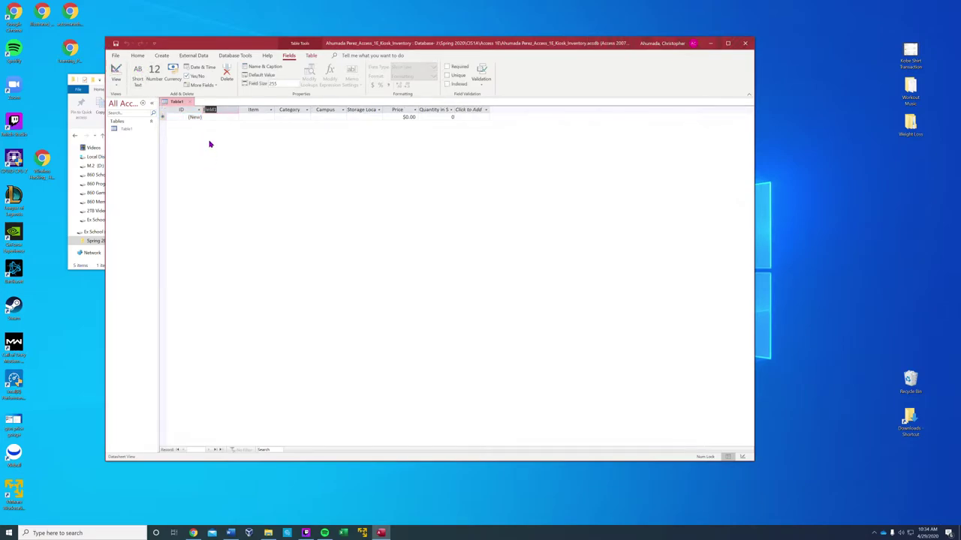
key("Return")
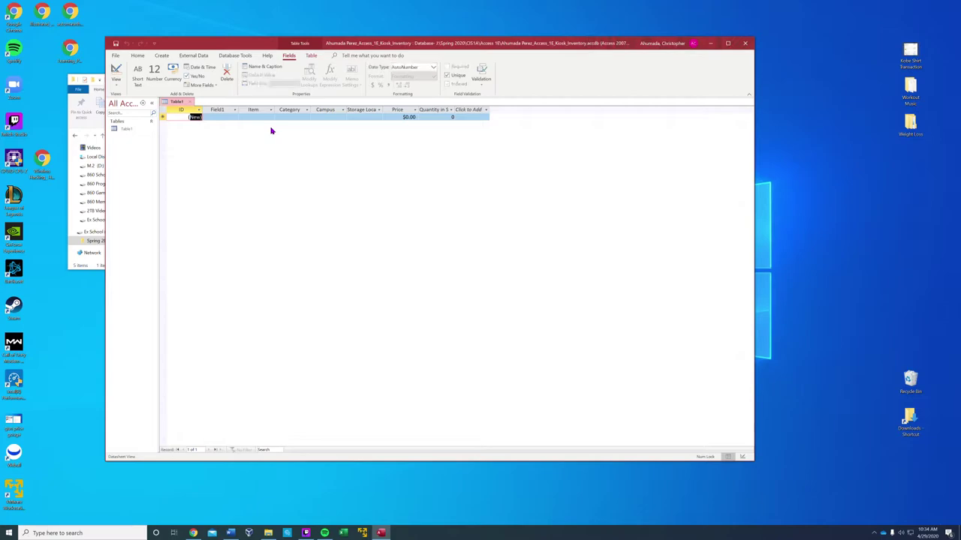
left_click(216, 109)
right_click(216, 109)
left_click(307, 231)
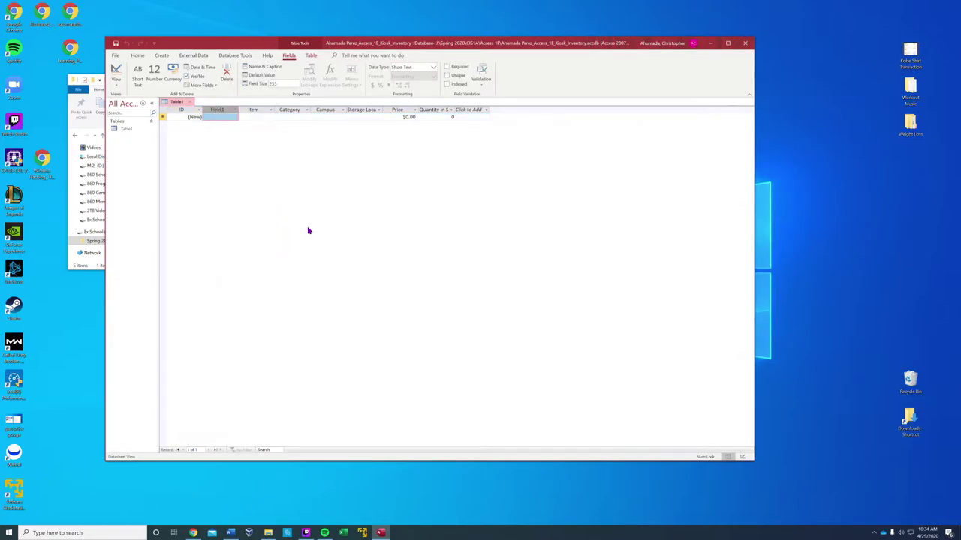
right_click(216, 110)
left_click(247, 272)
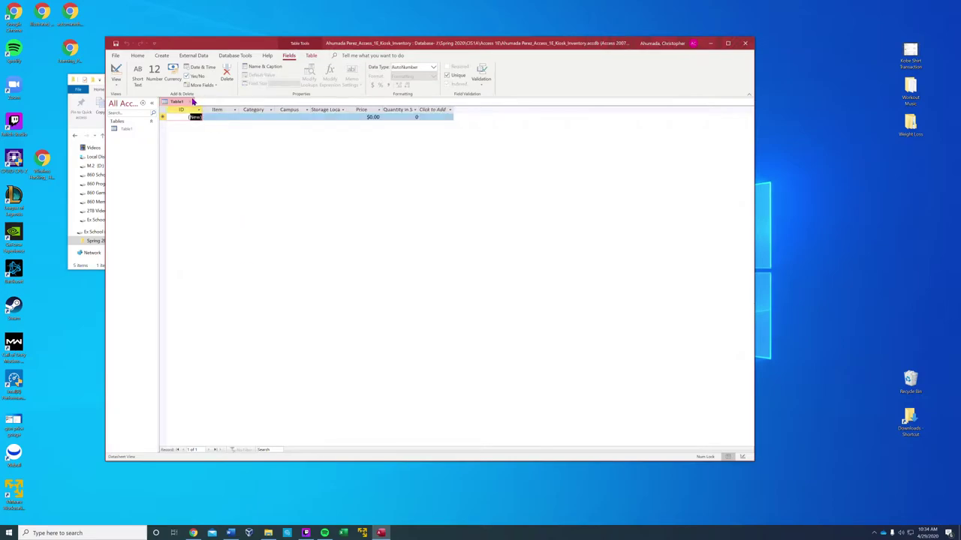
- Try to switch the new table to Design View
left_click(116, 85)
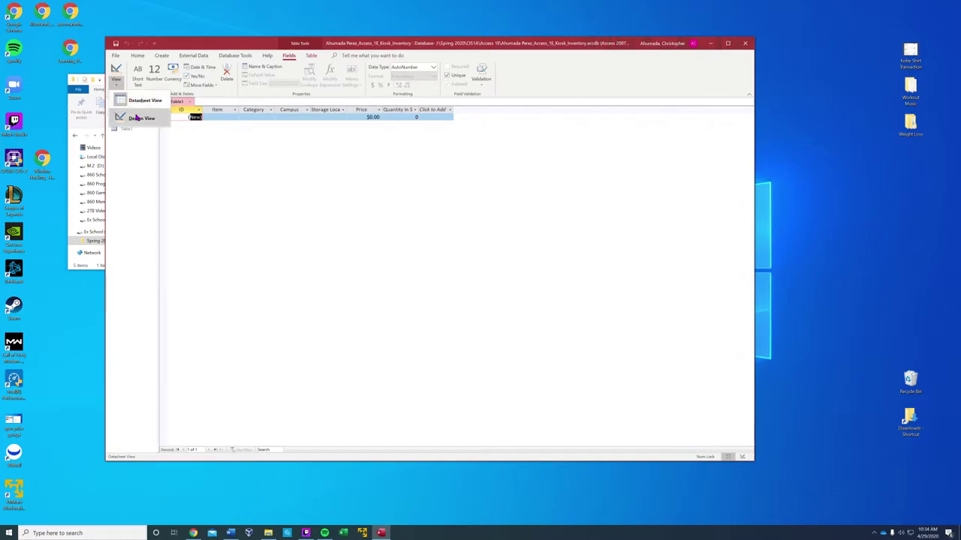
left_click(230, 142)
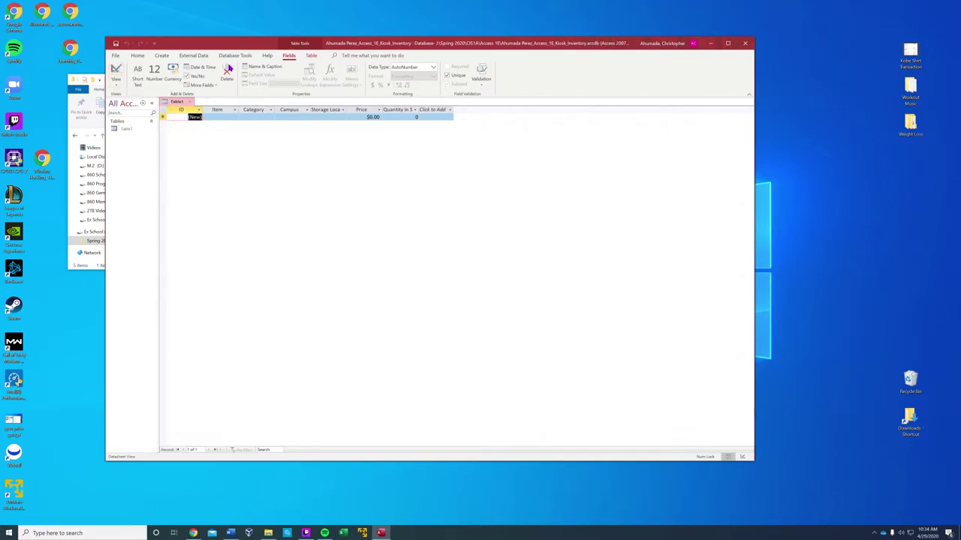
left_click(115, 79)
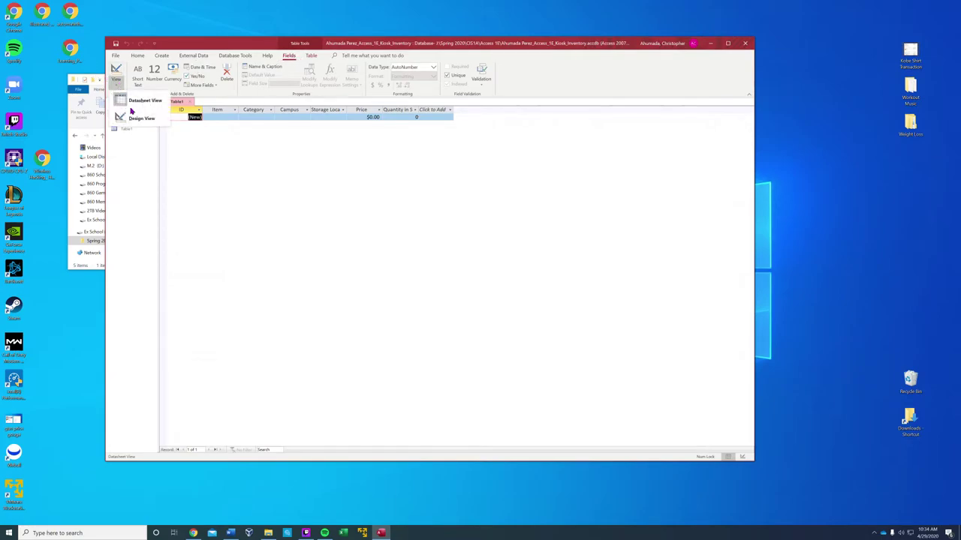
left_click(135, 120)
left_click(440, 197)
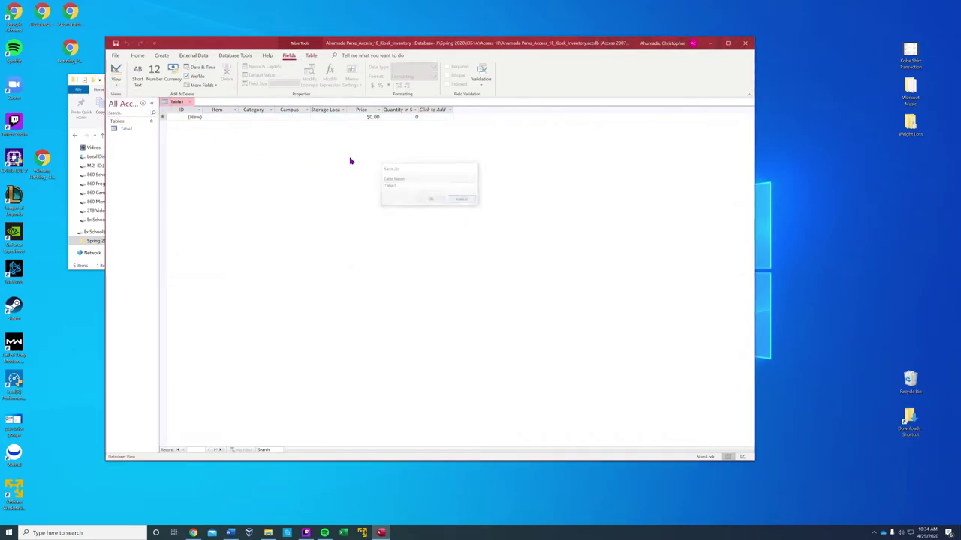
left_click(116, 78)
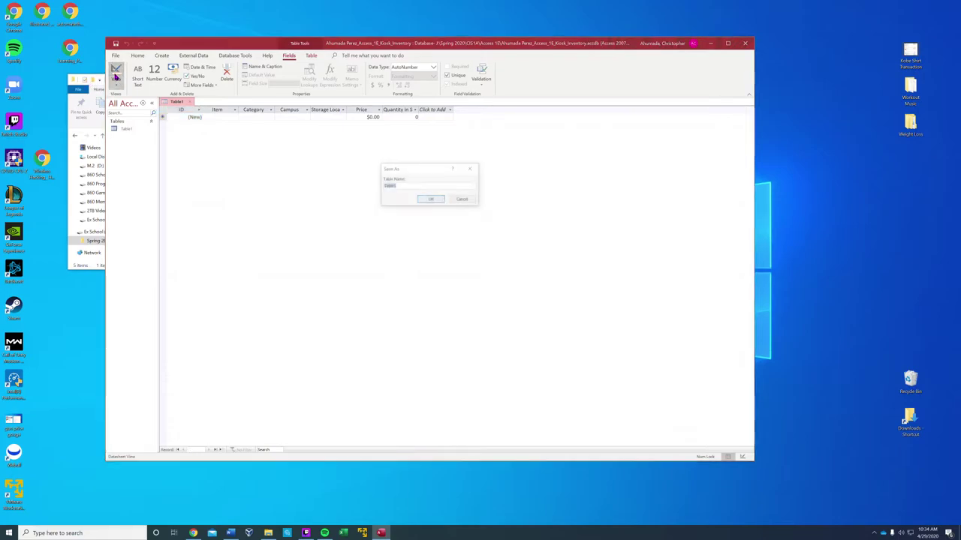
left_click(465, 201)
left_click(118, 91)
left_click(129, 98)
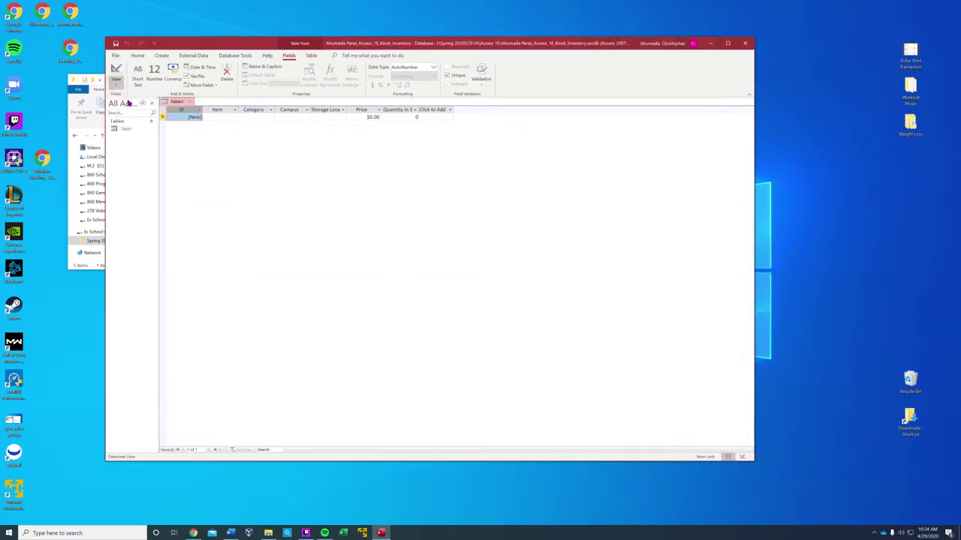
left_click(118, 89)
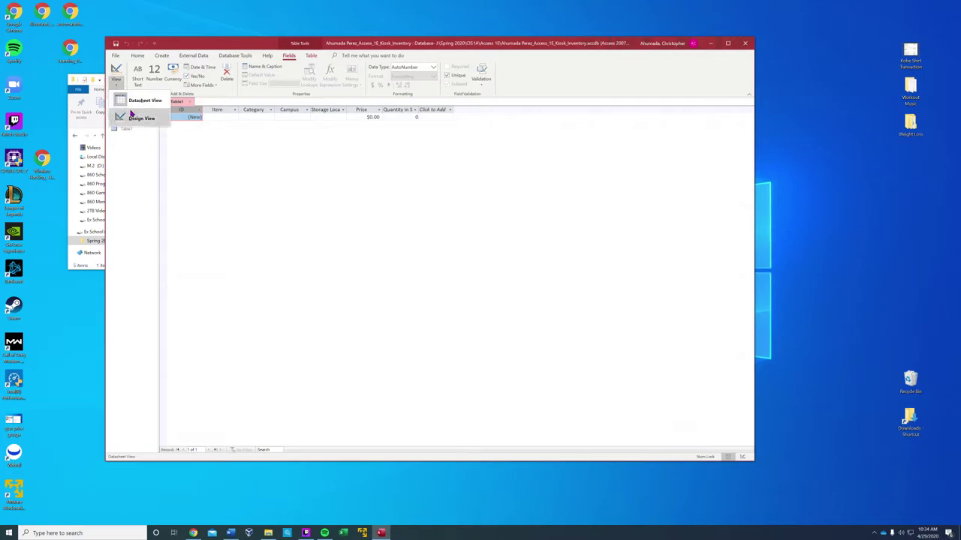
left_click(139, 118)
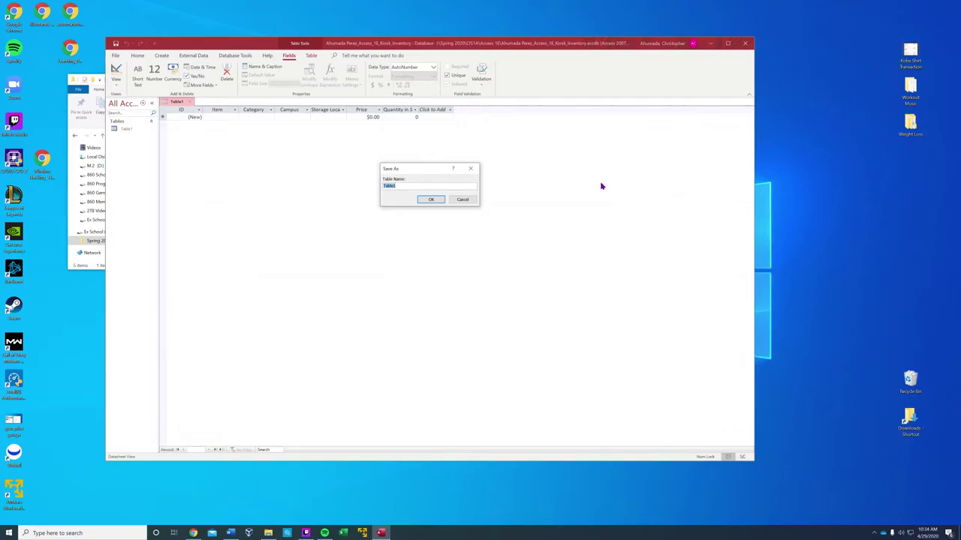
left_click(470, 202)
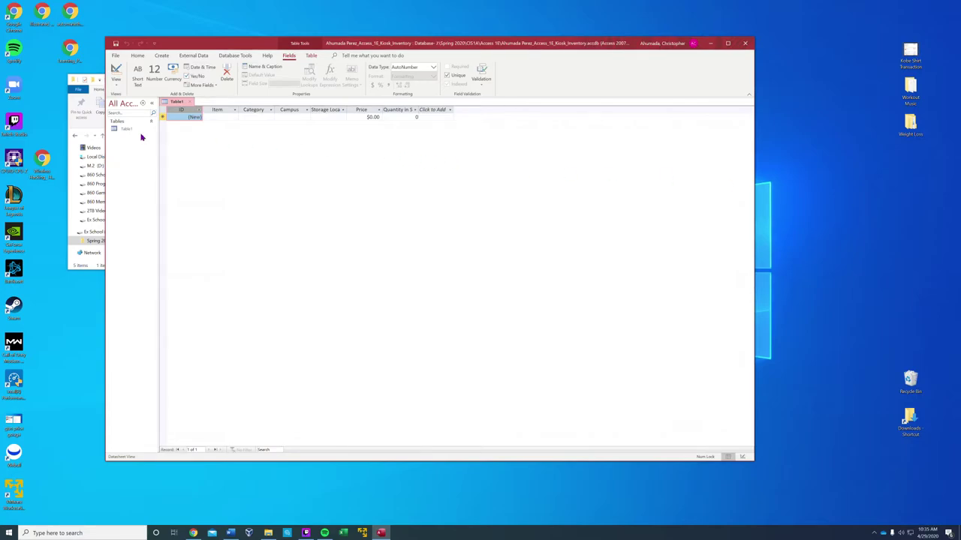
right_click(180, 110)
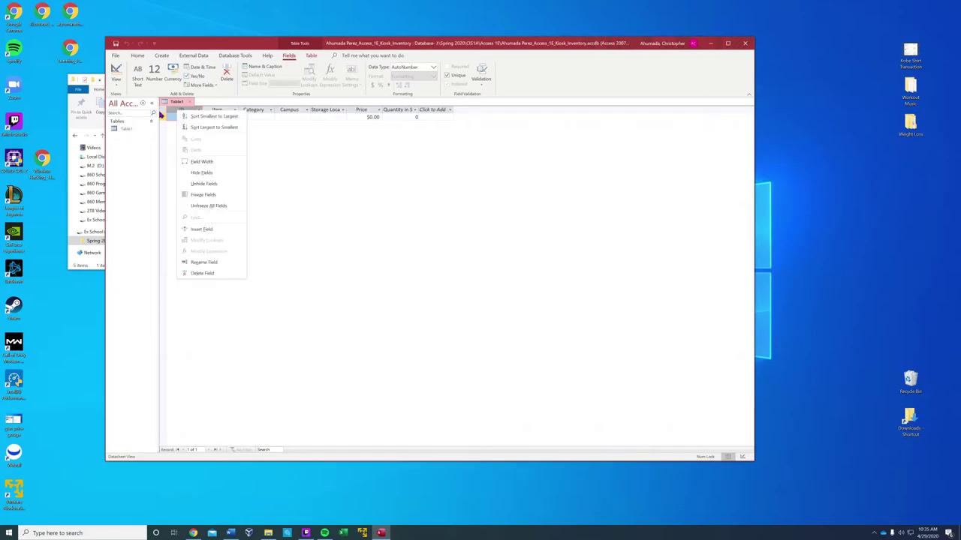
- Switch the new table to Design View, saving it under the name Table1
left_click(114, 84)
left_click(114, 84)
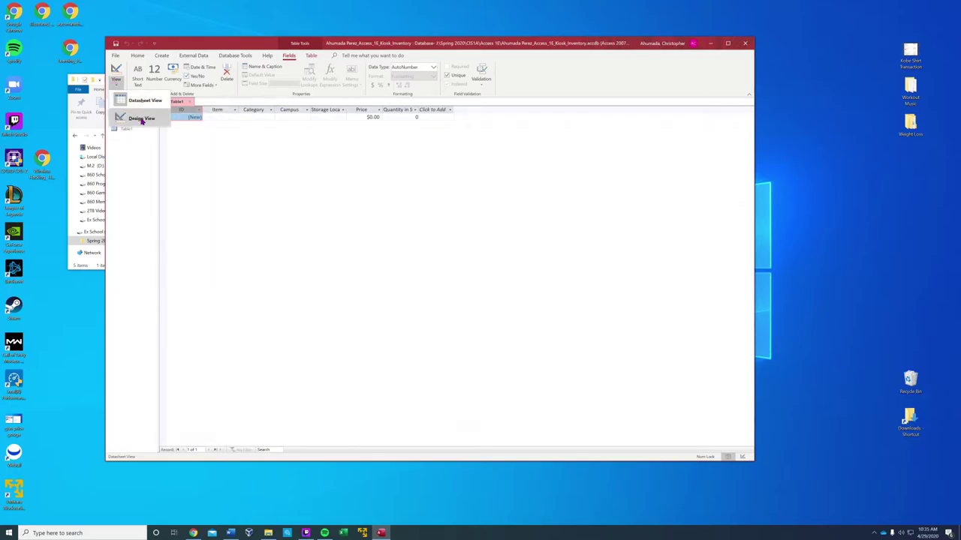
left_click(141, 120)
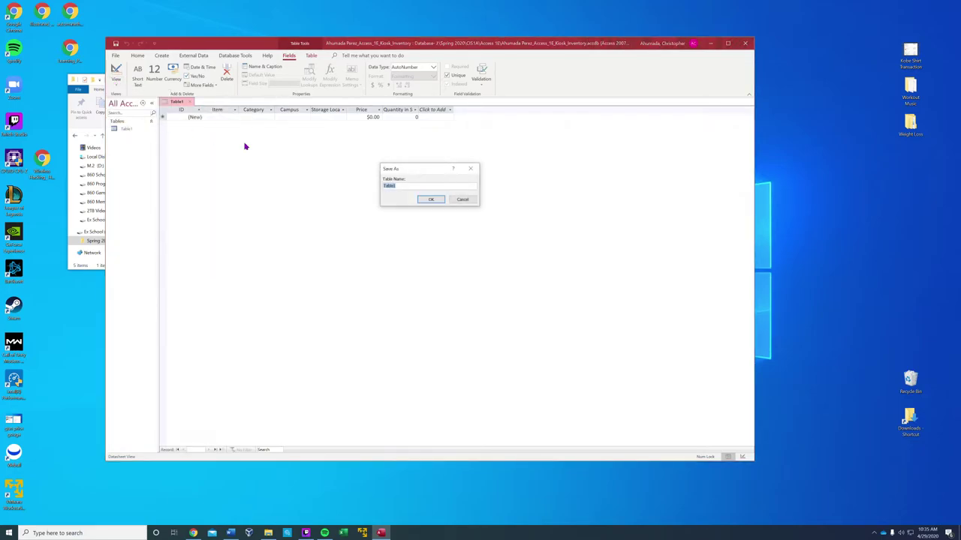
left_click(431, 199)
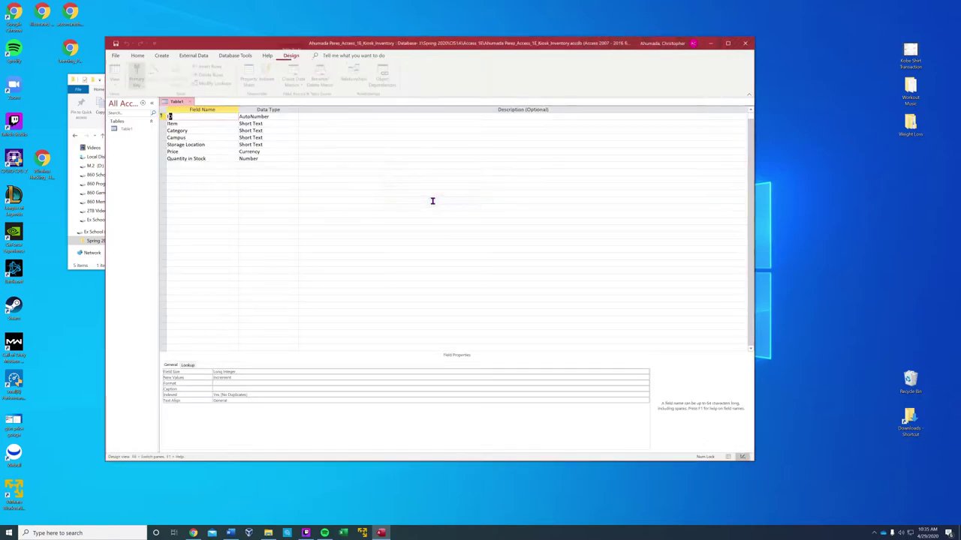
- Change the data type of the ID primary key field to Short Text
left_click(259, 116)
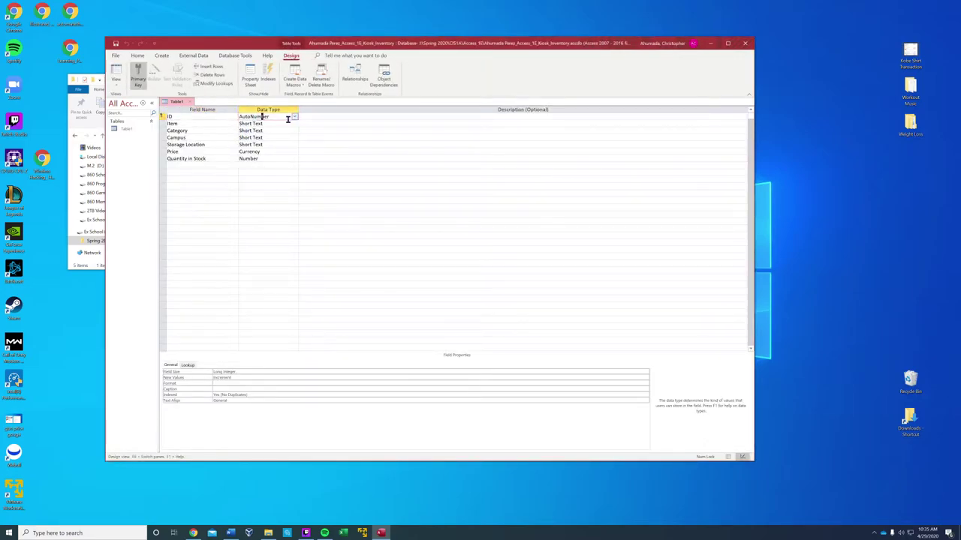
left_click(294, 117)
left_click(267, 125)
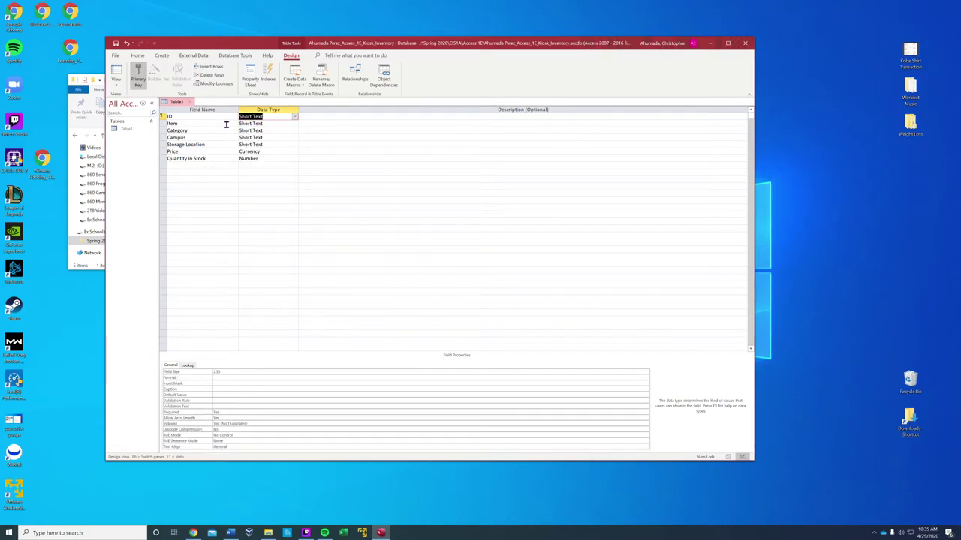
left_click(317, 116)
left_click(172, 117)
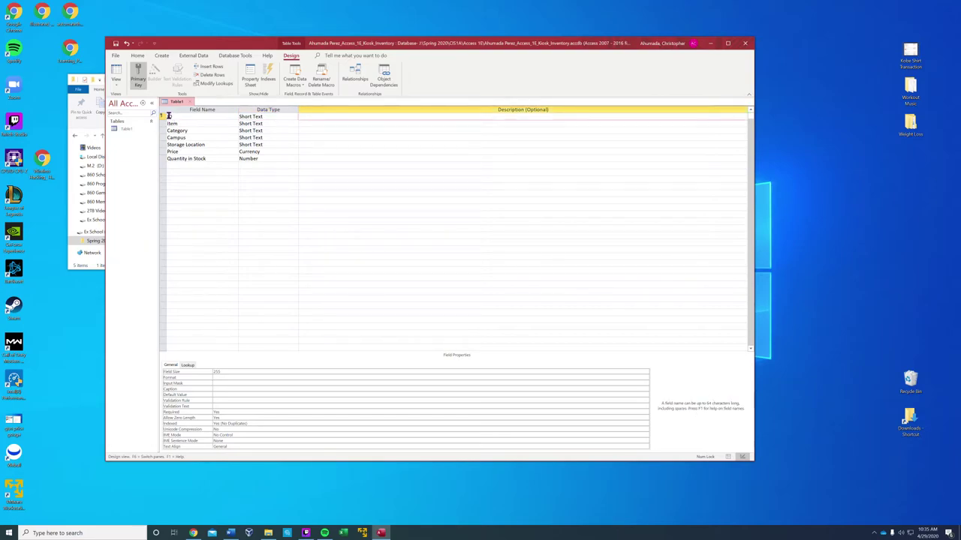
right_click(164, 118)
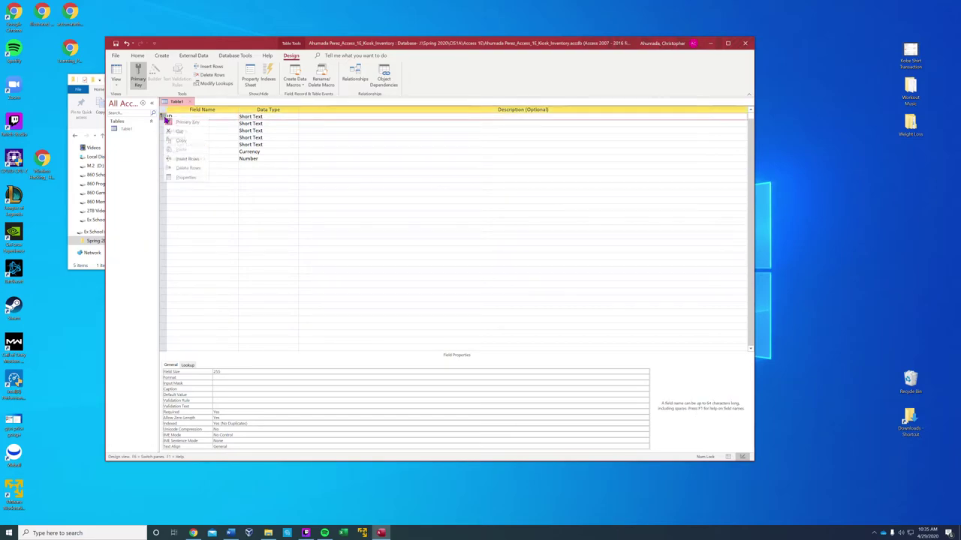
left_click(286, 119)
left_click(324, 117)
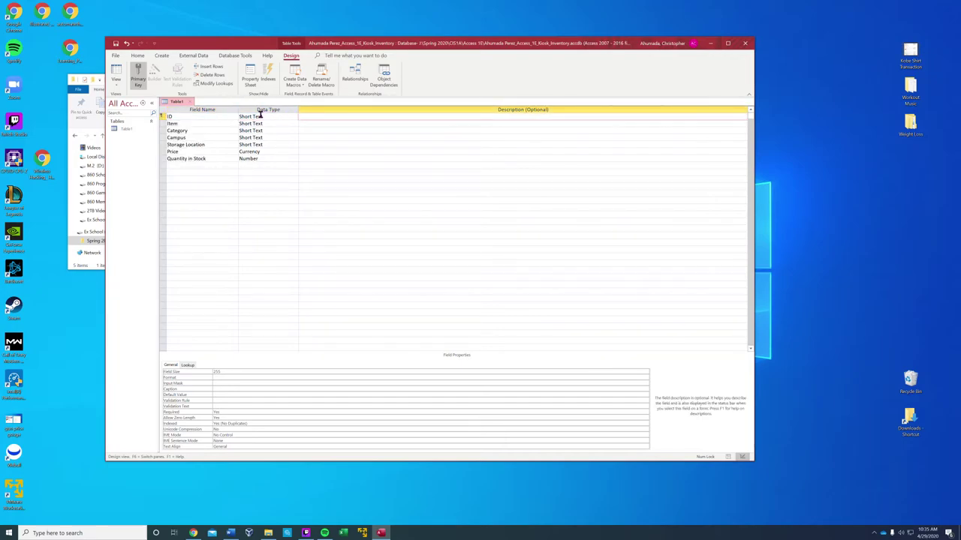
- Set the ID field's size to 10 and rename the field Item ID
left_click(224, 371)
double_click(217, 371)
type("5")
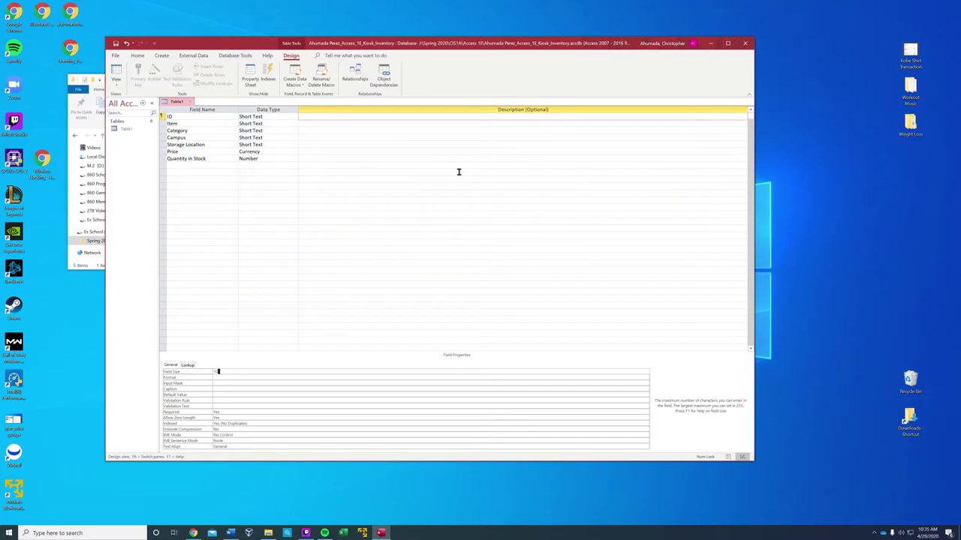
left_click(182, 116)
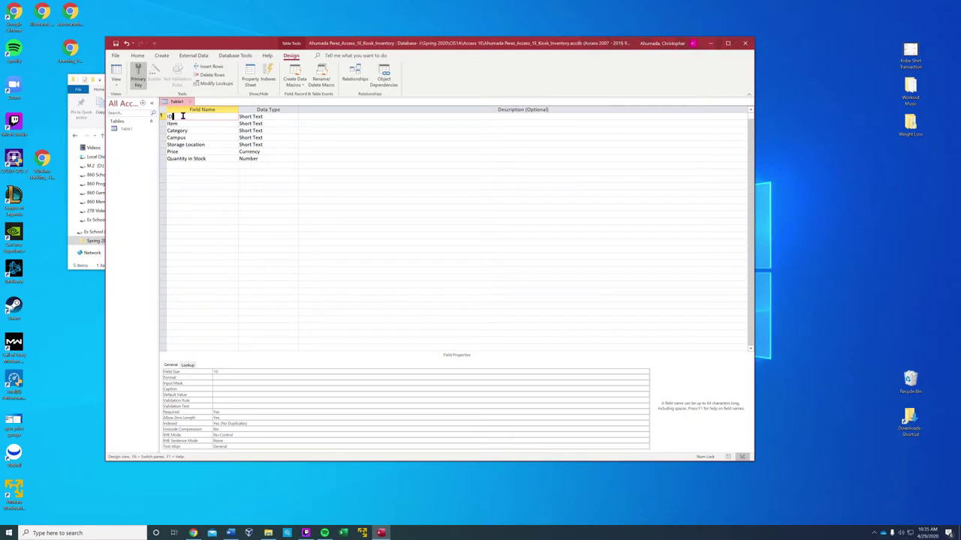
left_click_drag(183, 116, 161, 114)
type("Item ID")
- Save the table's design changes and open the table in Datasheet View
left_click(127, 130)
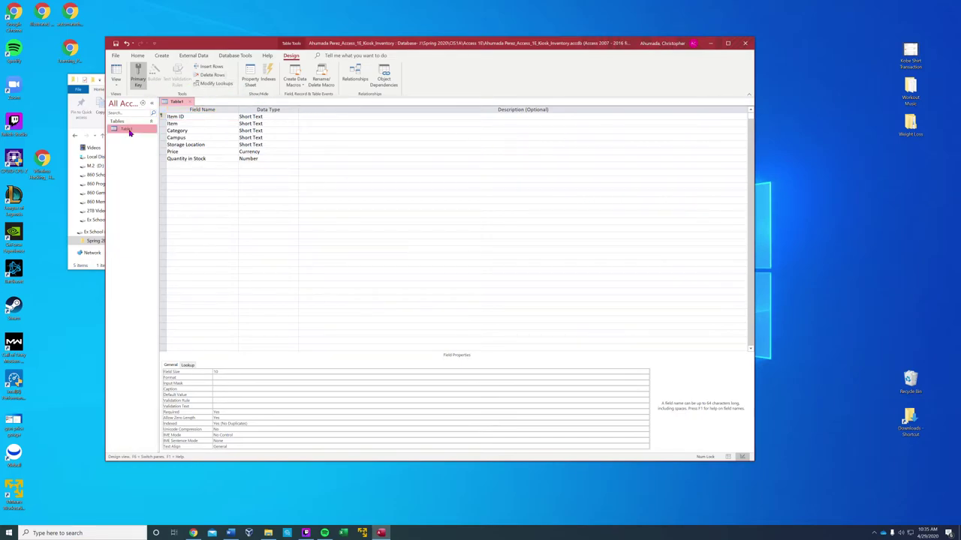
right_click(129, 132)
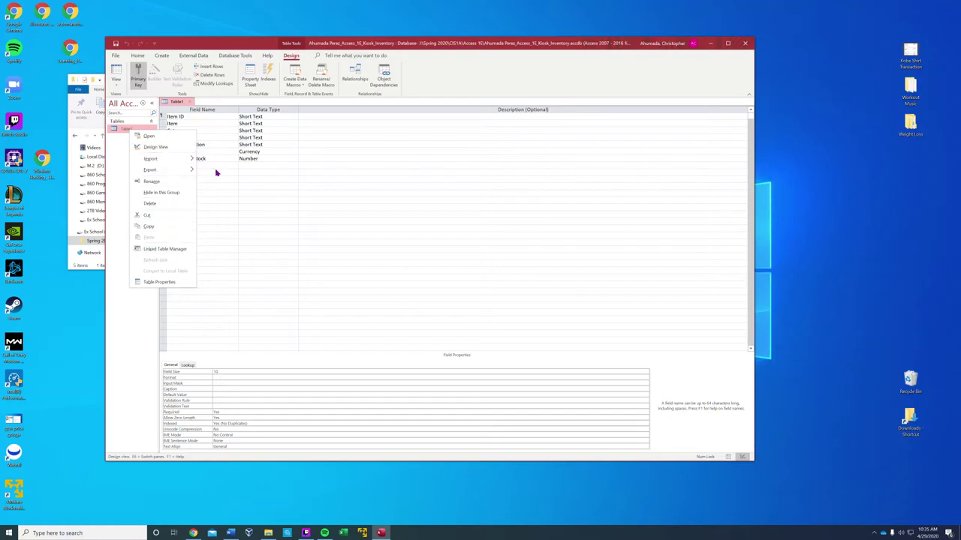
left_click(335, 119)
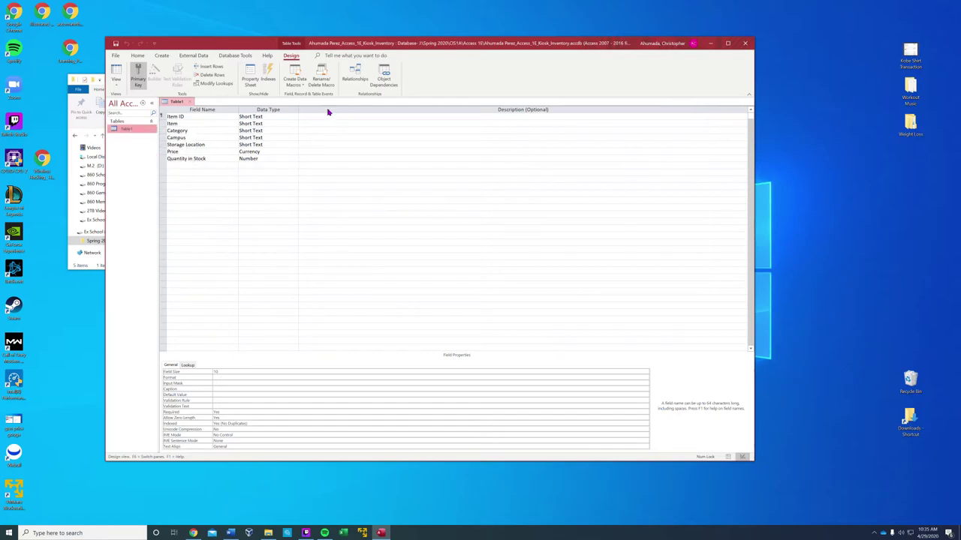
double_click(125, 130)
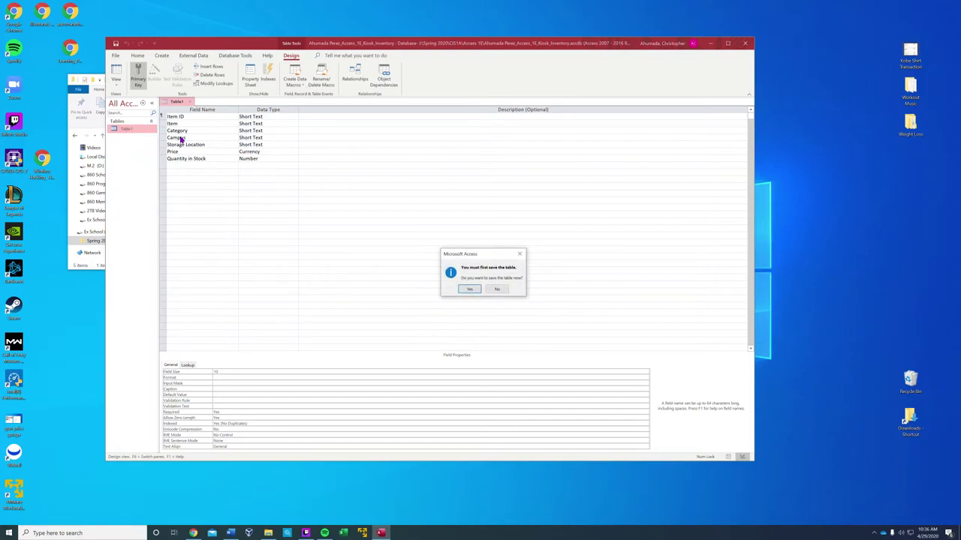
left_click(470, 290)
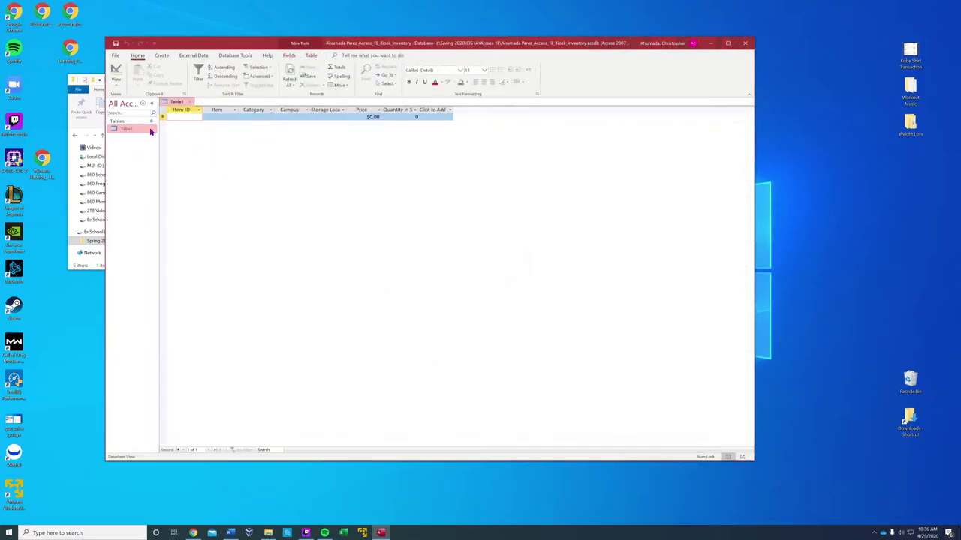
- Try to rename Table1 while it is still open
right_click(130, 130)
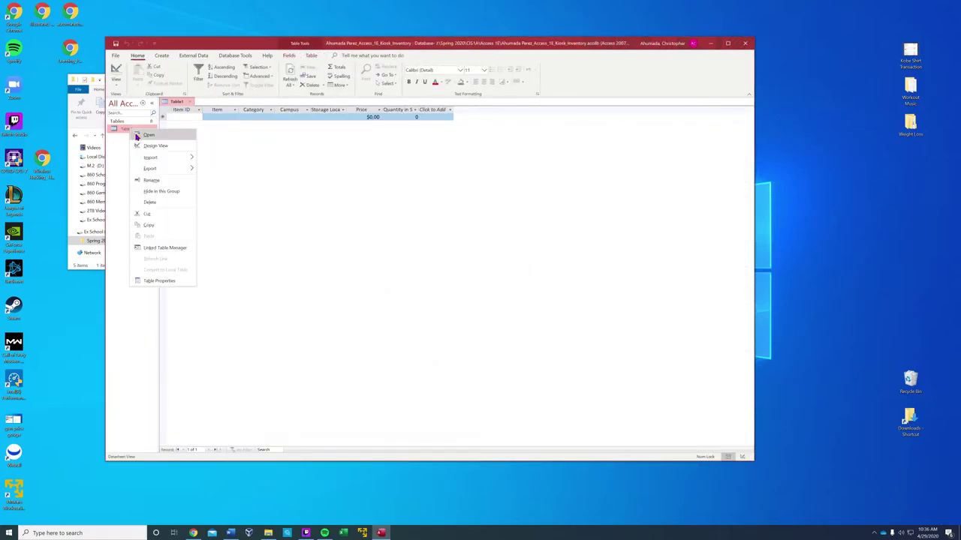
left_click(164, 183)
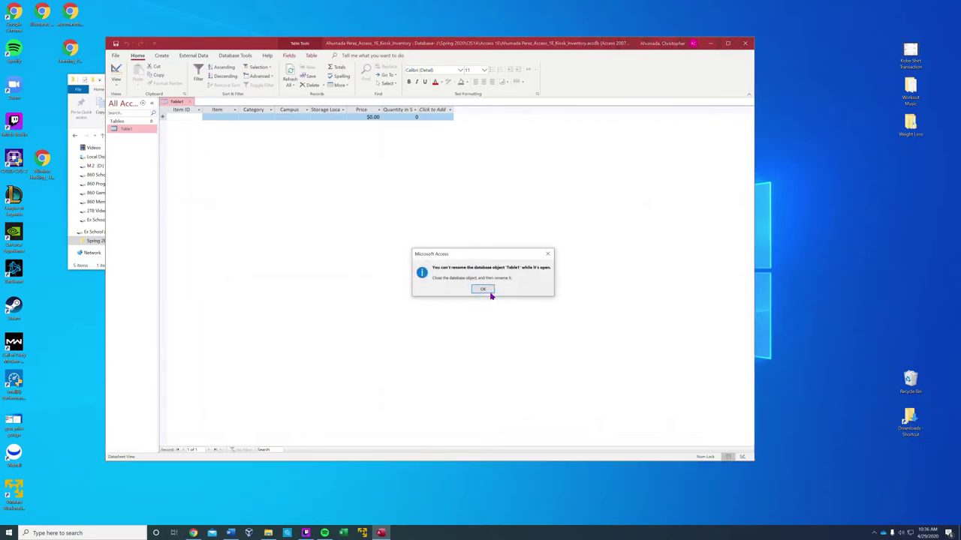
left_click(484, 289)
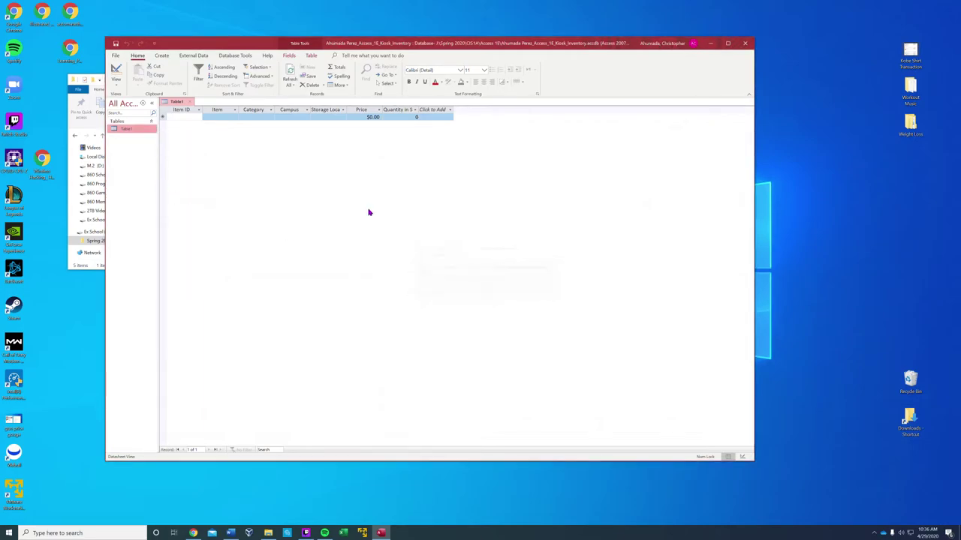
- Close the table, rename it 1E Inventory and reopen it in Datasheet View
left_click(191, 103)
right_click(129, 130)
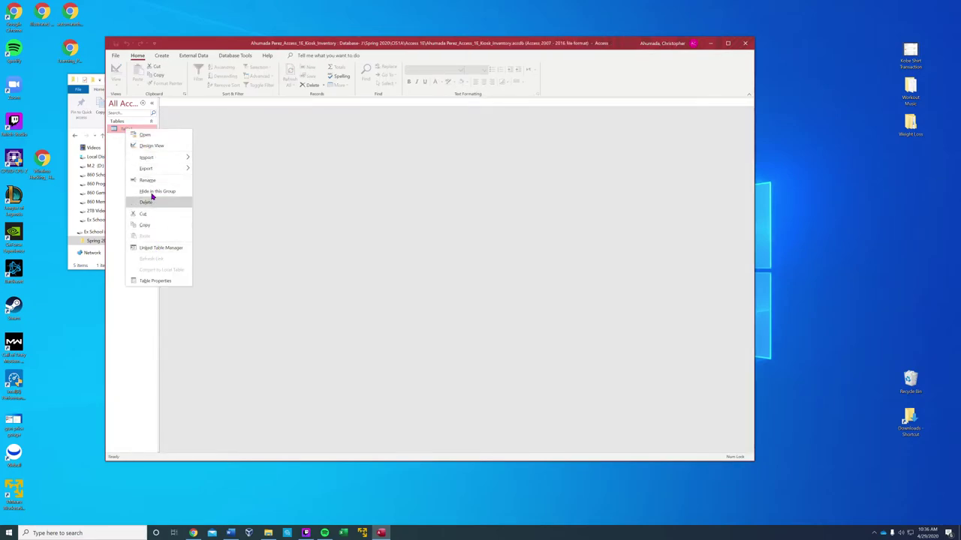
left_click(147, 180)
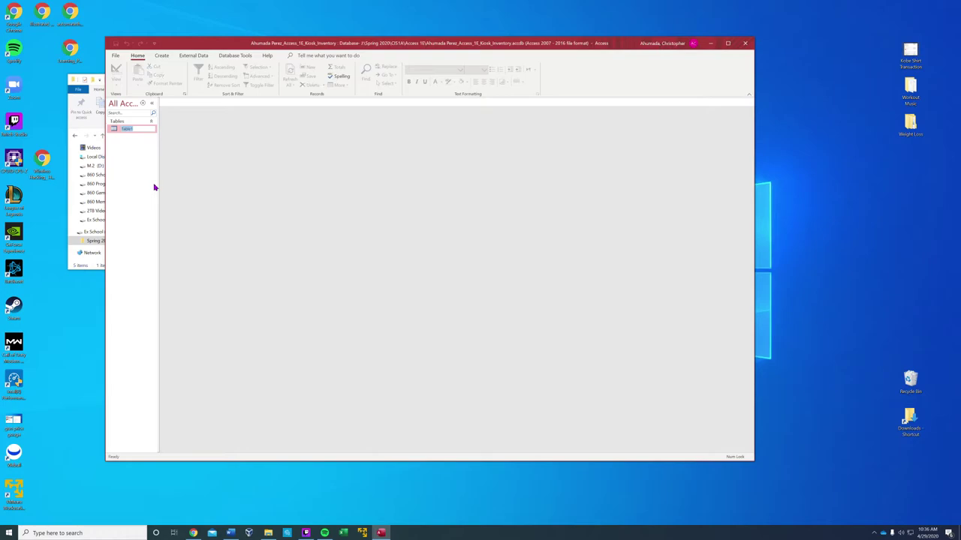
type("In")
type(" Inventor")
type("y")
left_click(154, 187)
double_click(126, 132)
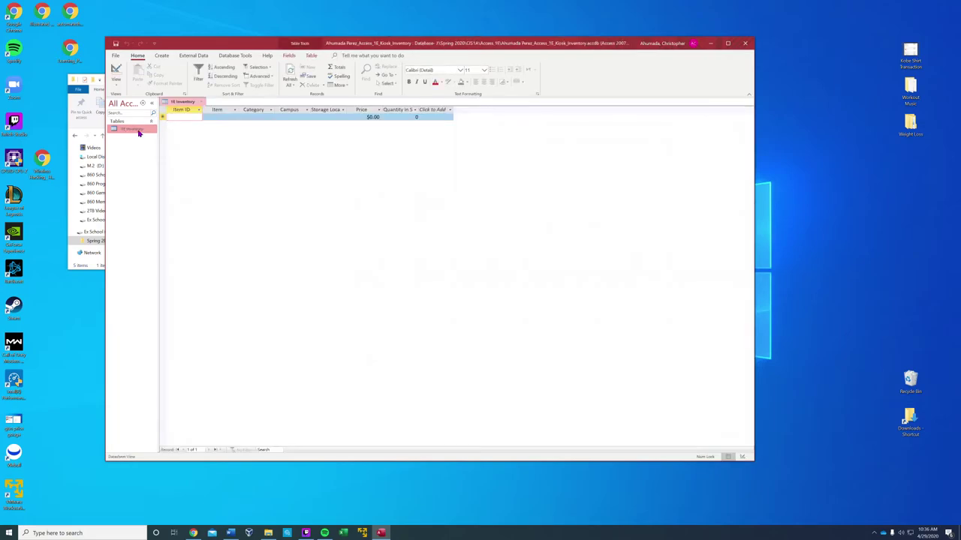
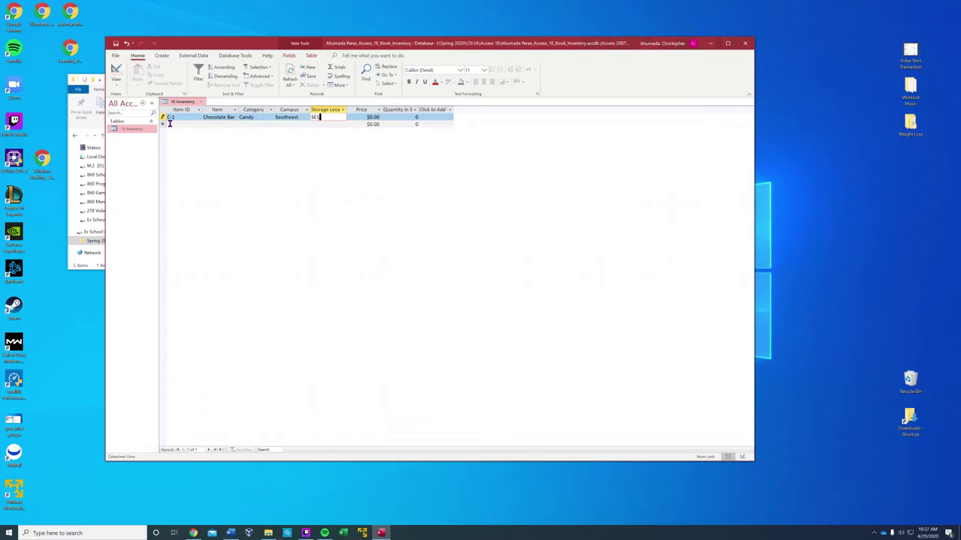
- Complete the Chocolate Bar record with storage location SE100A, price $0.89 and quantity 250
key("Tab")
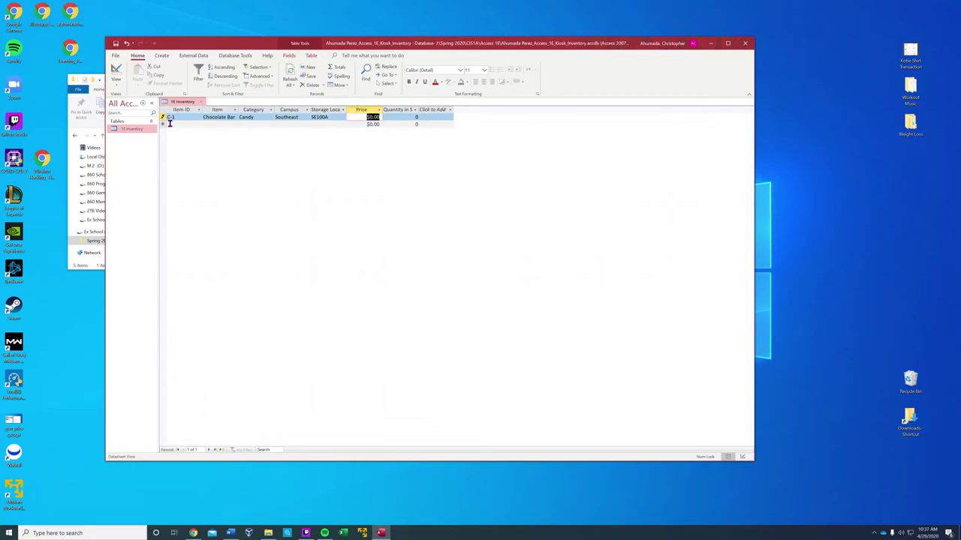
type(".89")
key("Tab")
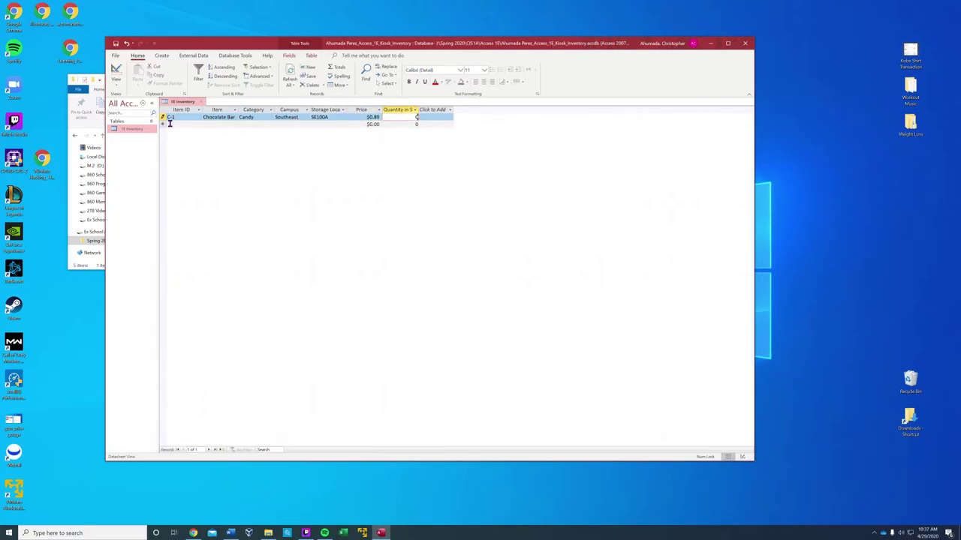
type("250")
key("Tab")
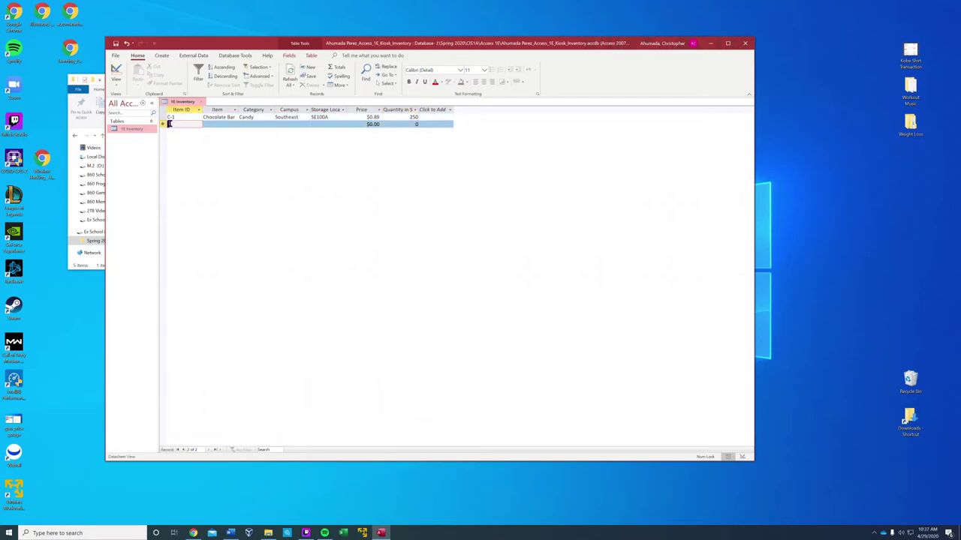
- Start a second record with Item ID C-2, item Lollipop, category Candy and campus Southeast
type("C-2")
key("Tab")
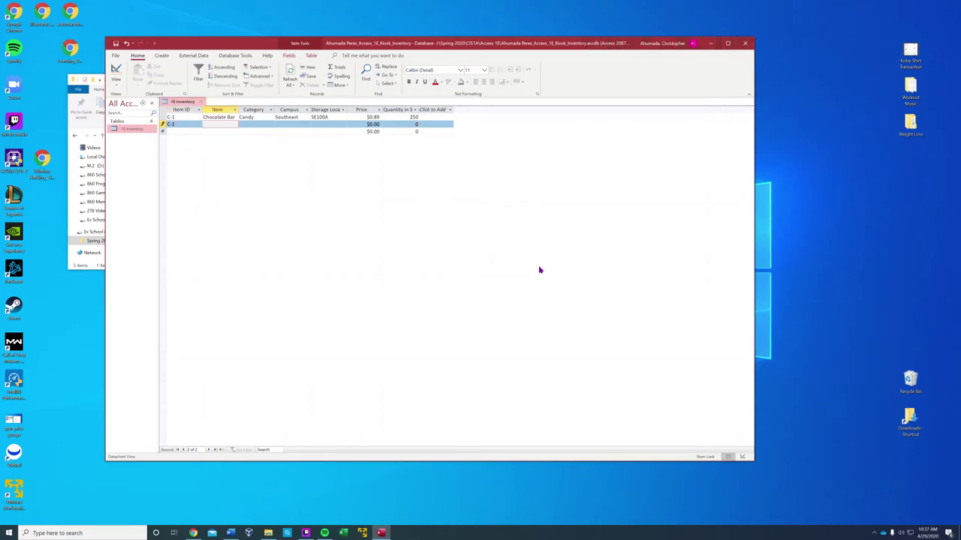
type("Lollipop")
key("Tab")
type("Candy")
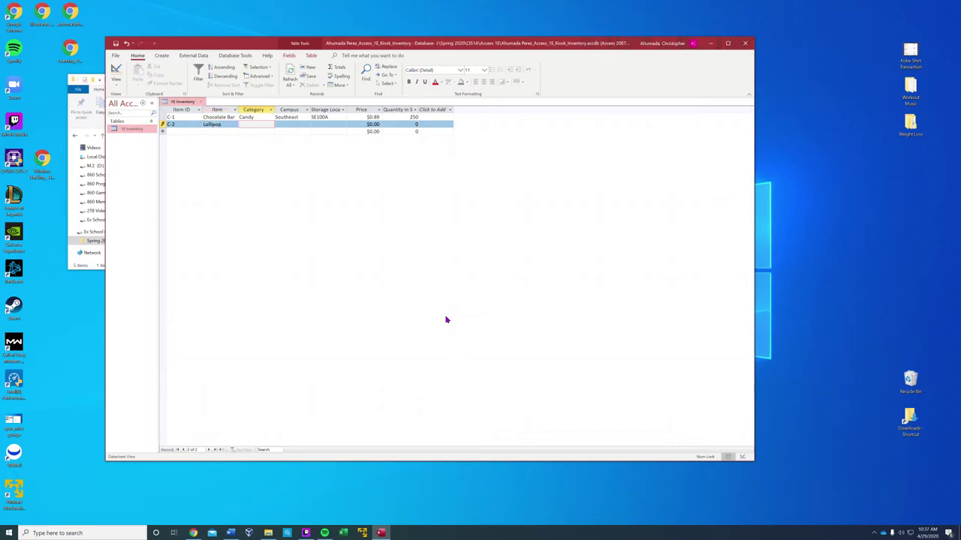
key("Tab")
key("Tab")
type("Southeast")
key("Tab")
- Enter SE100A as the storage location and $0.50 as the price of the Lollipop record
type("SE100")
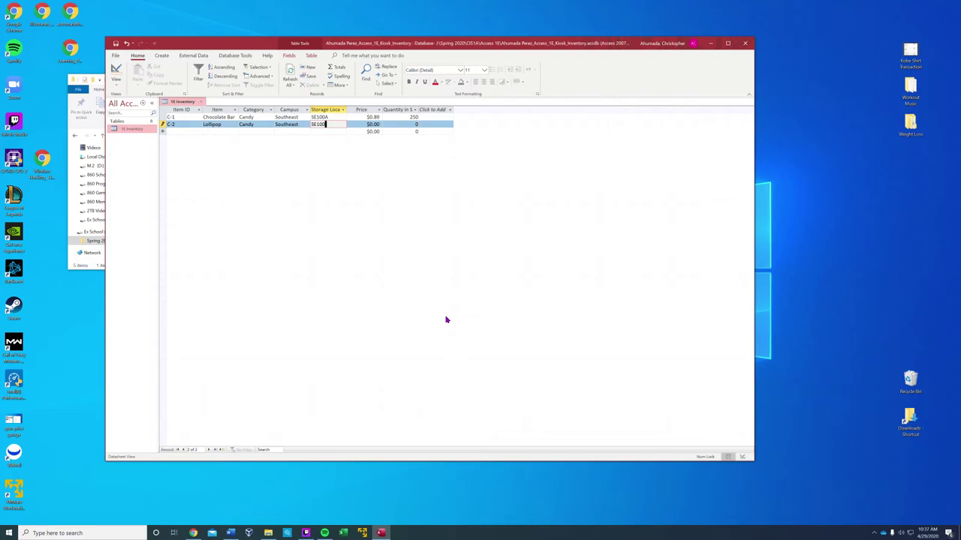
type("A")
key("Tab")
type(".50")
key("Tab")
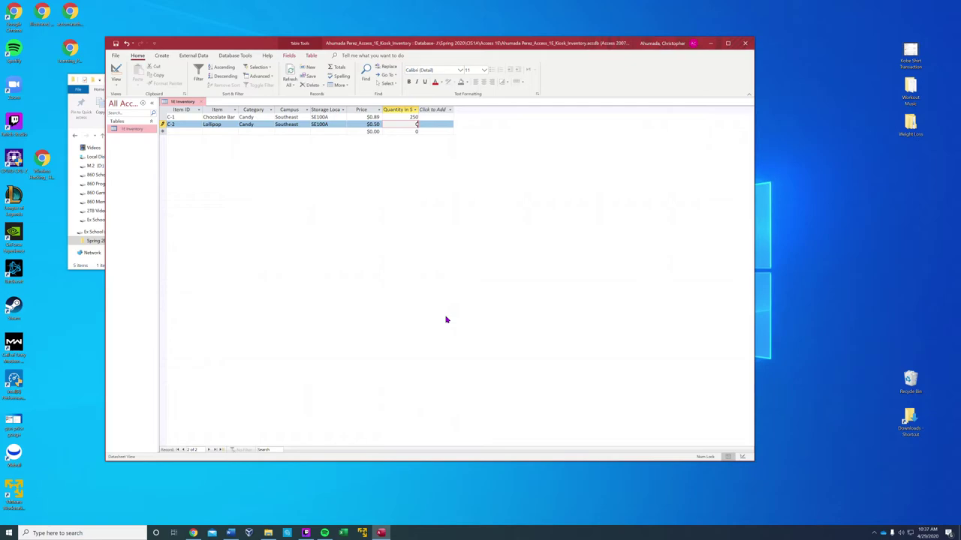
- Set the Lollipop quantity to 500 and start a third record with Item ID T-1 and item T-shirt
type("500")
key("Tab")
type("C")
type("-1")
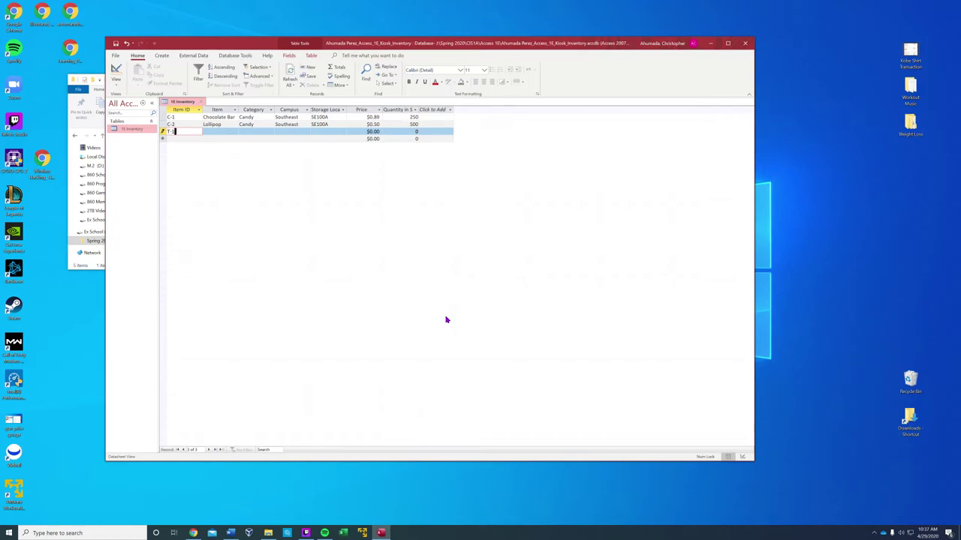
key("Tab")
type("T-shir")
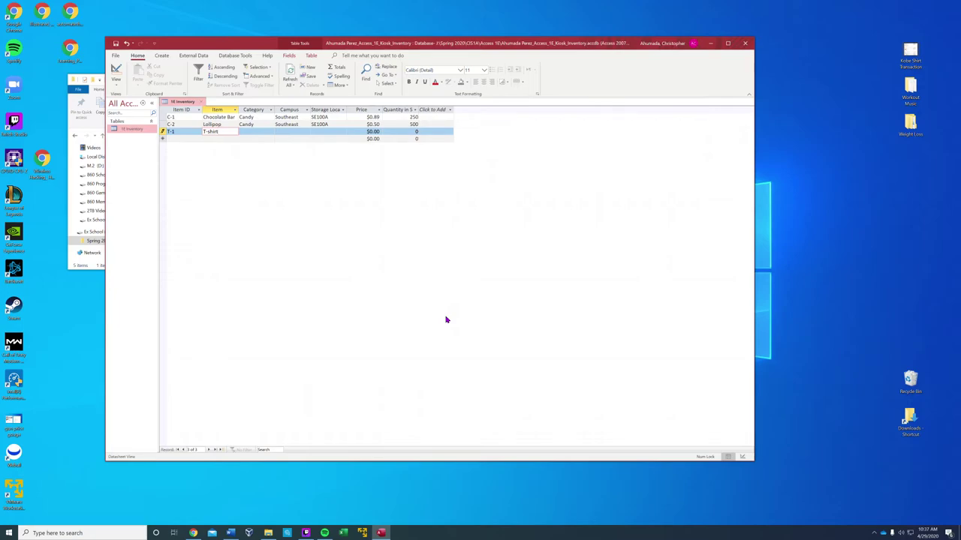
type("t")
key("Tab")
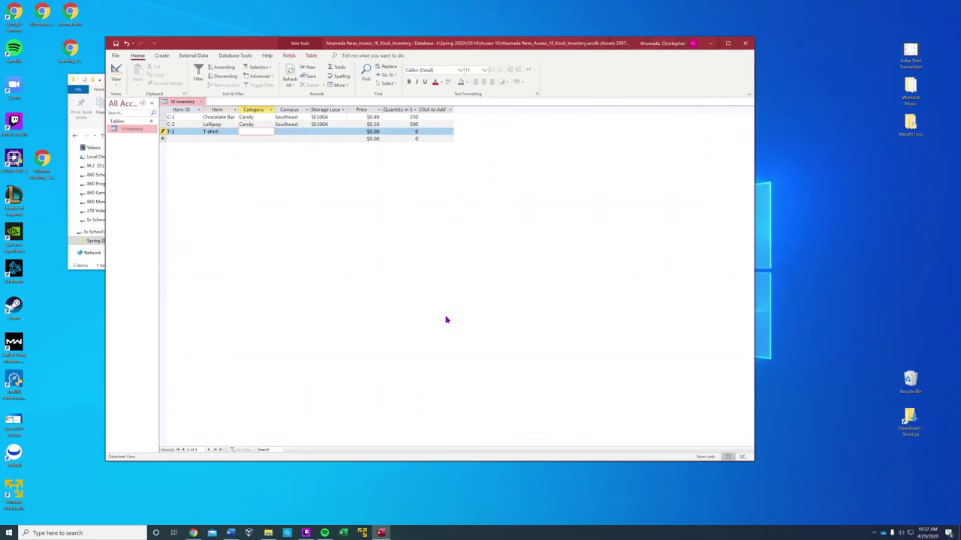
- Enter category Clothing, campus Southeast and storage location SE100B for the T-shirt record
type("Clothing")
key("Tab")
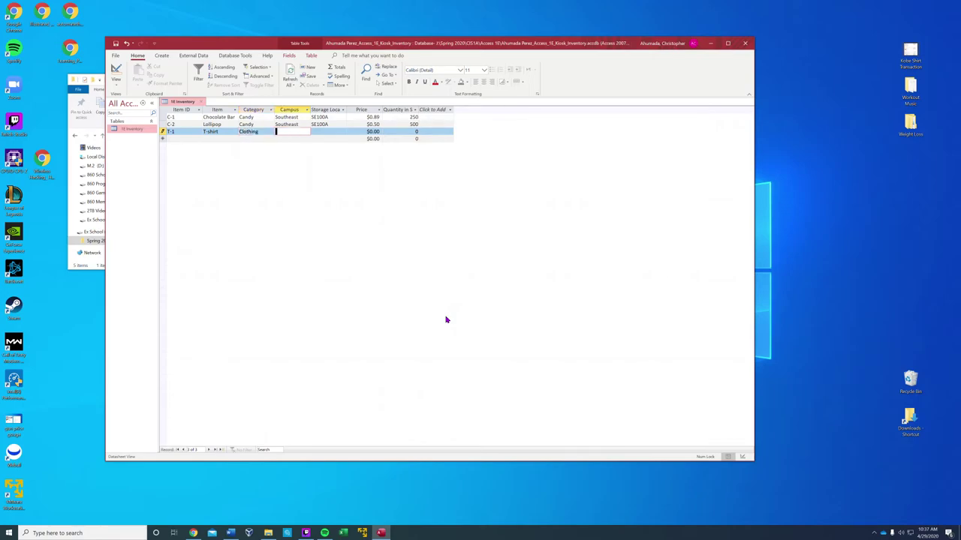
type("Southeast")
key("Tab")
type("SE100B")
key("Tab")
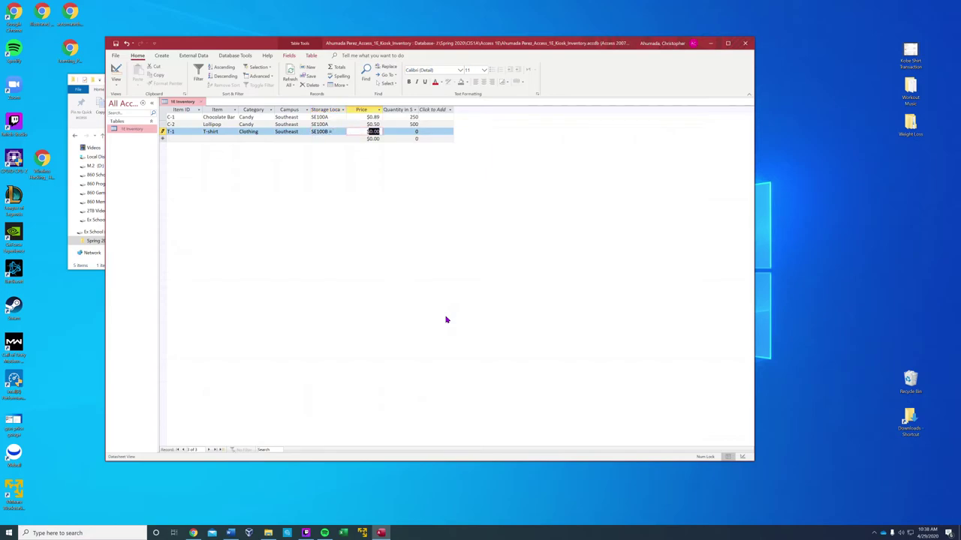
left_click(332, 132)
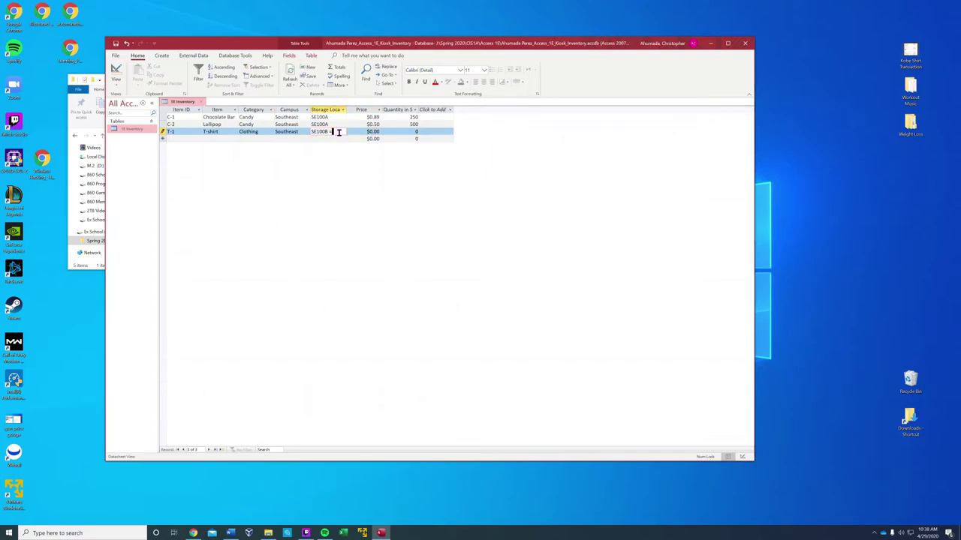
key("Tab")
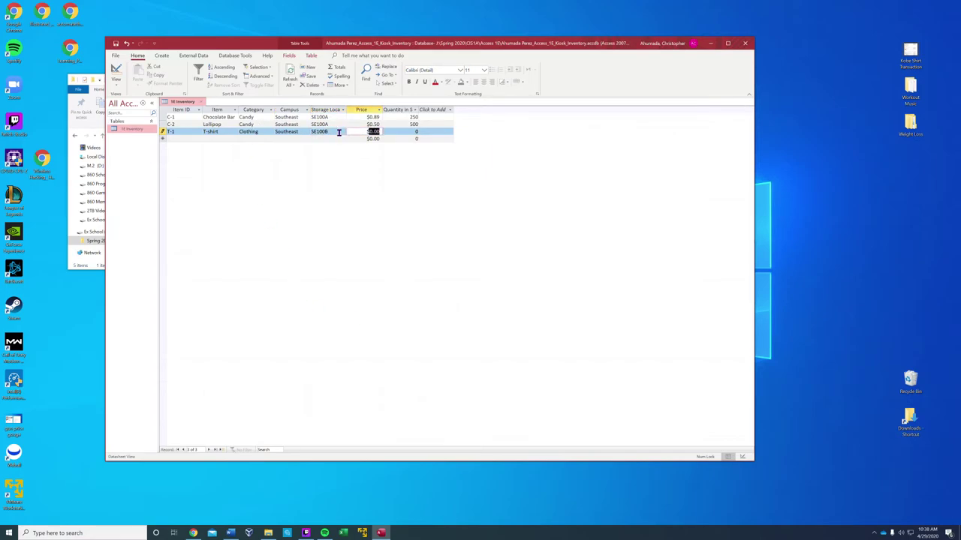
- Complete the T-shirt record with a price of $17.50 and a quantity of 100
type("17.50")
key("Tab")
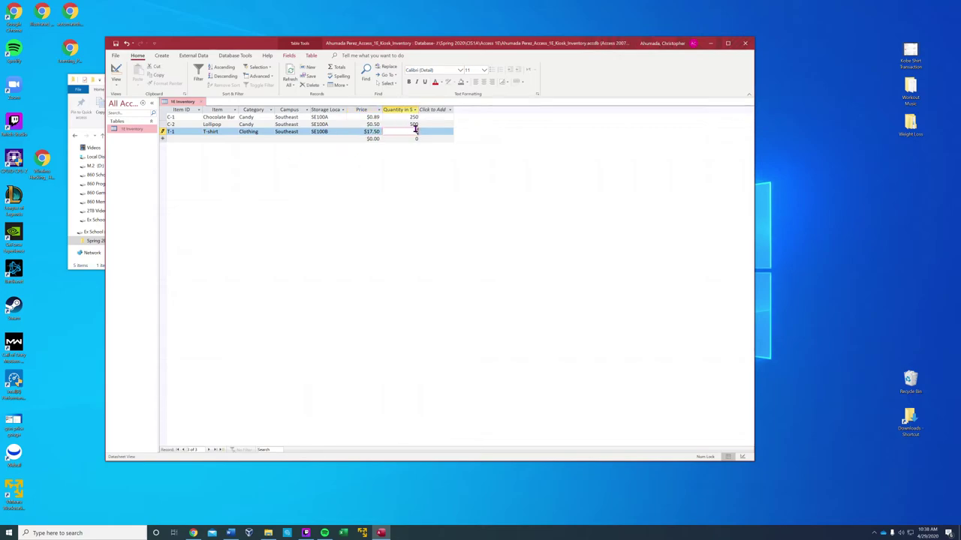
type("100")
key("Tab")
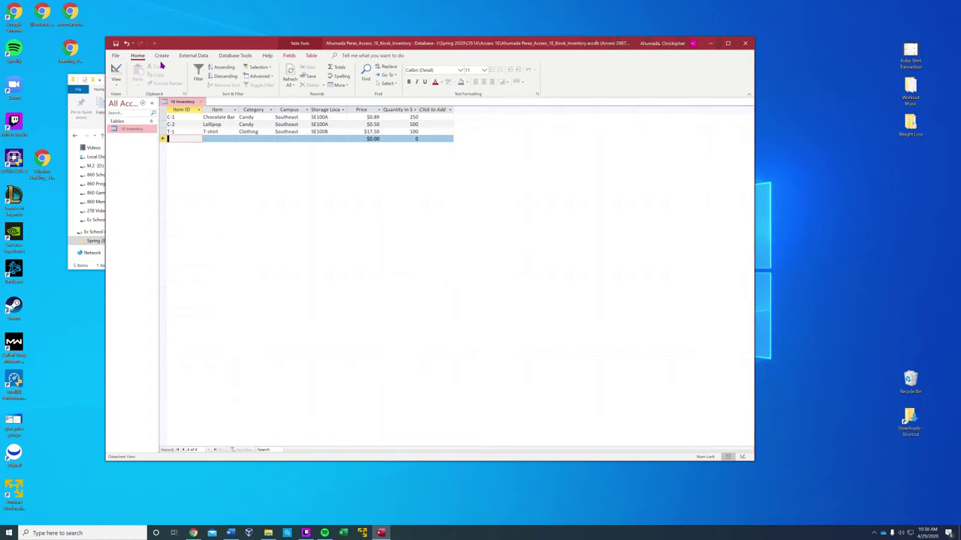
left_click(116, 56)
left_click(116, 58)
left_click(193, 57)
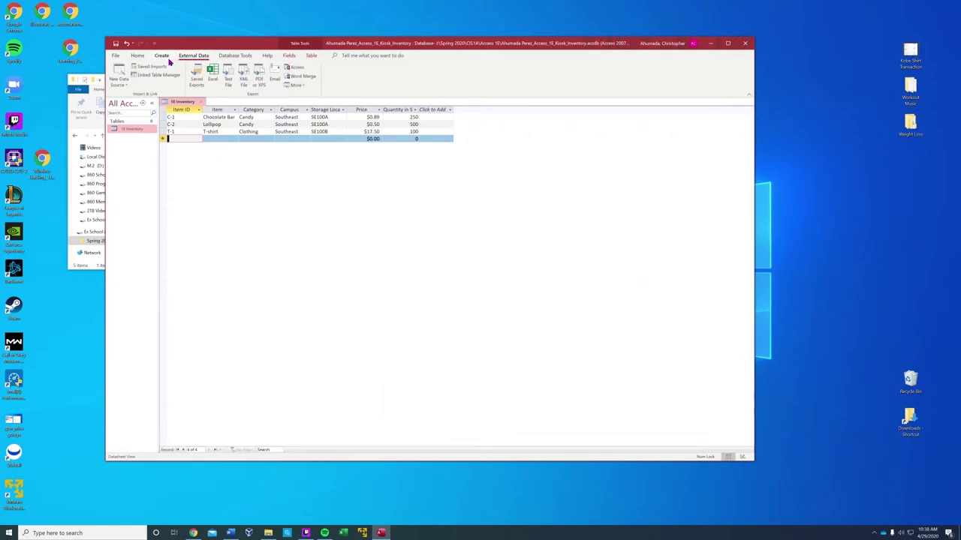
left_click(118, 83)
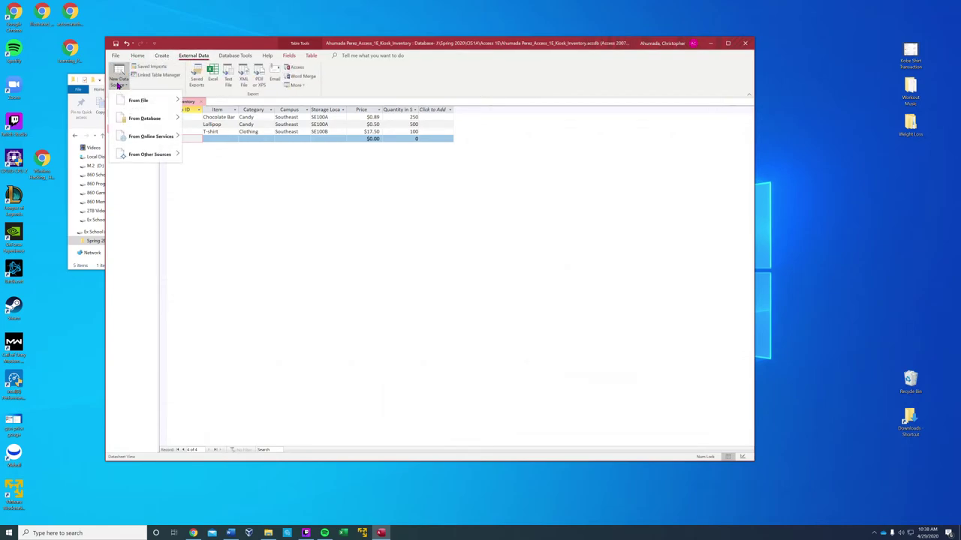
mouse_move(135, 120)
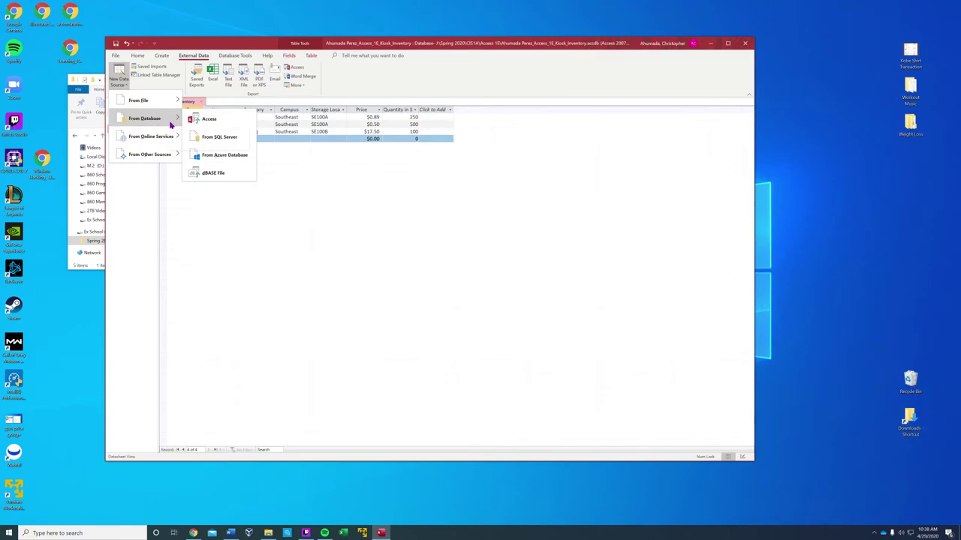
mouse_move(160, 100)
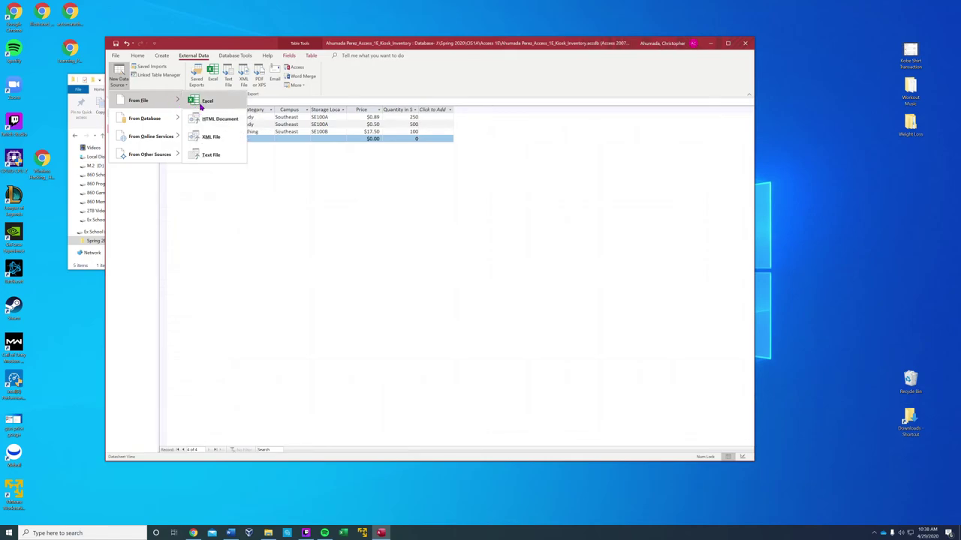
left_click(202, 105)
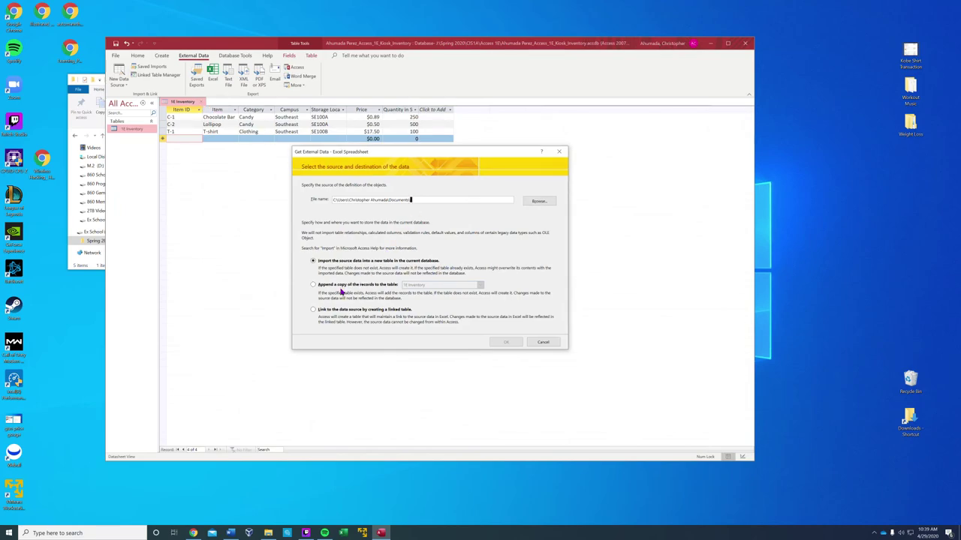
left_click(338, 289)
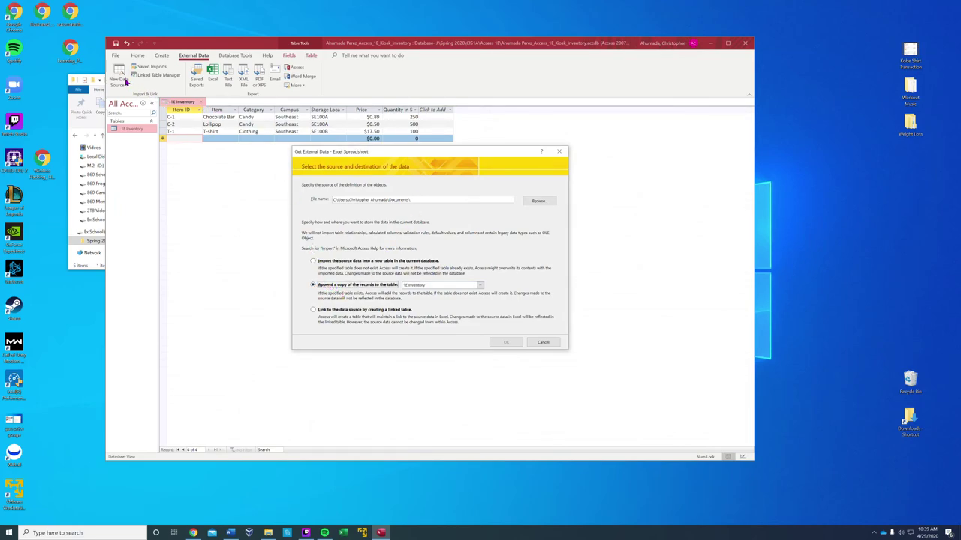
left_click(543, 342)
- Start an external data import from Excel that appends a copy of the records to the 1E Inventory table
left_click(120, 78)
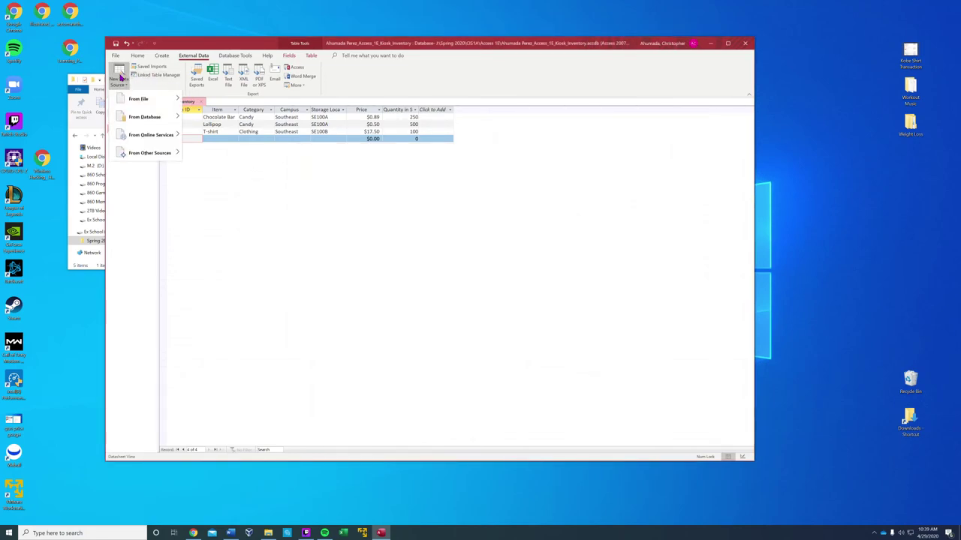
left_click(189, 57)
left_click(120, 78)
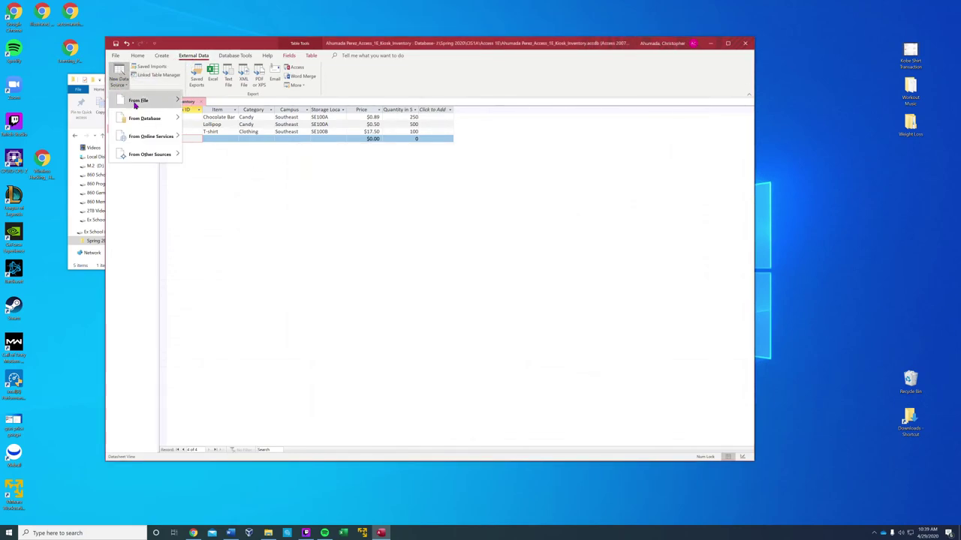
left_click(213, 103)
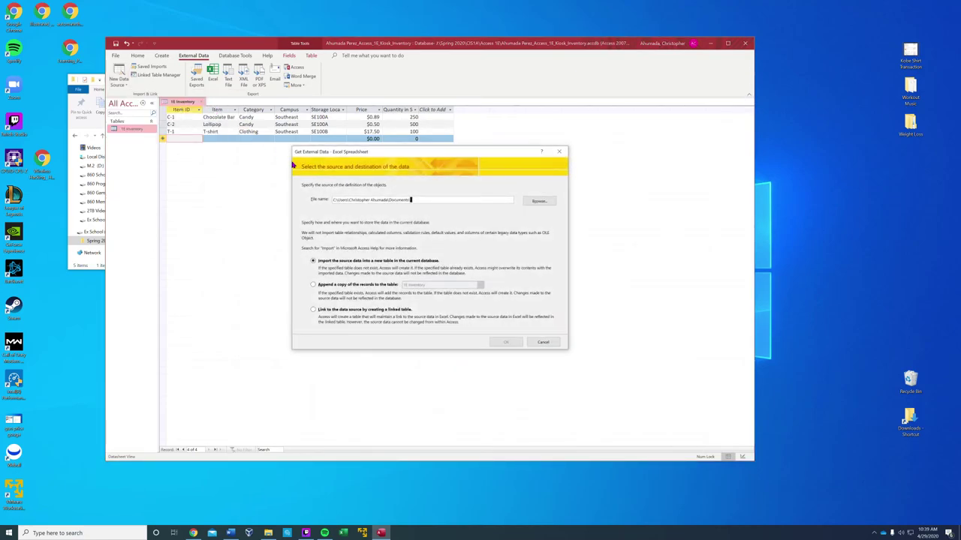
left_click(341, 284)
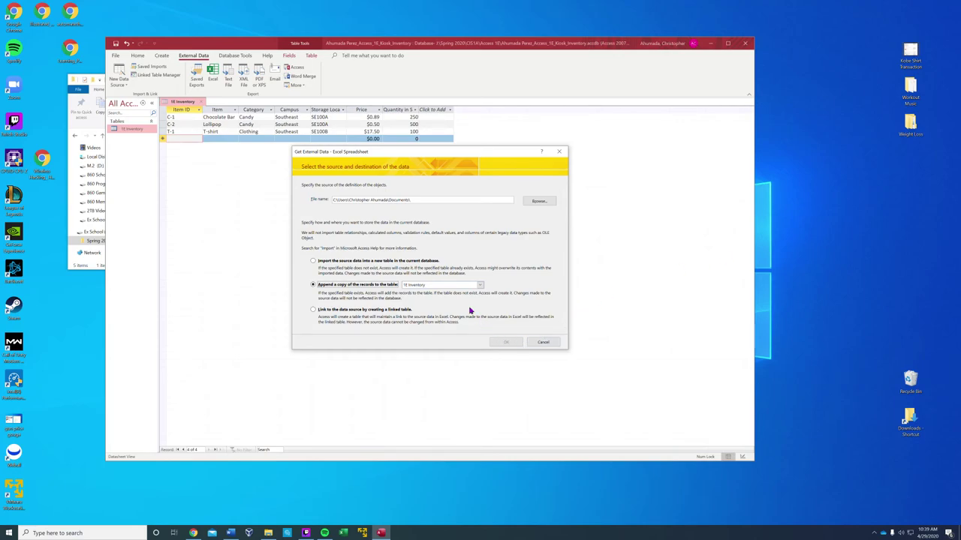
- Choose the a01E_Inventory workbook in the Spring 2020, CIS1A, Access 1E folder as the import source
left_click(528, 202)
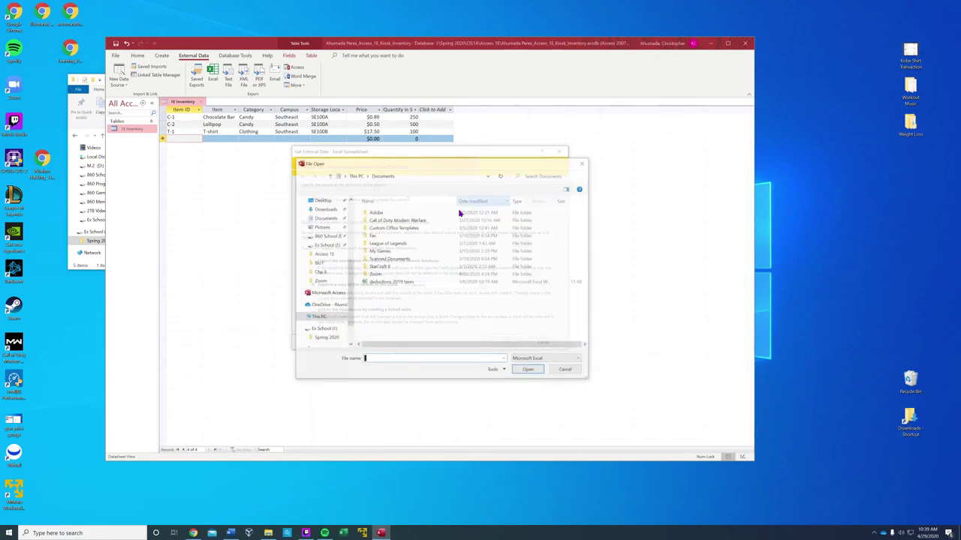
scroll(330, 307, "down", 2)
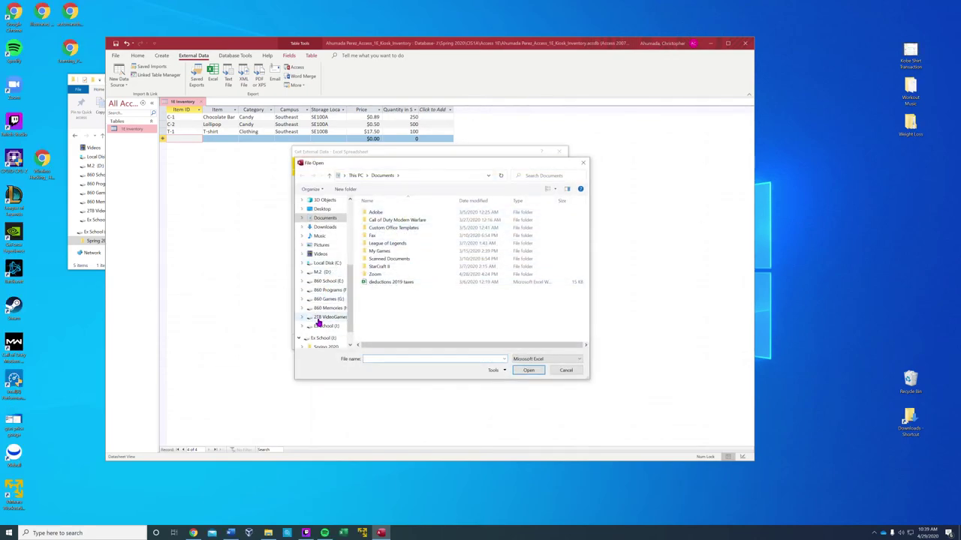
left_click(320, 321)
double_click(375, 249)
double_click(379, 213)
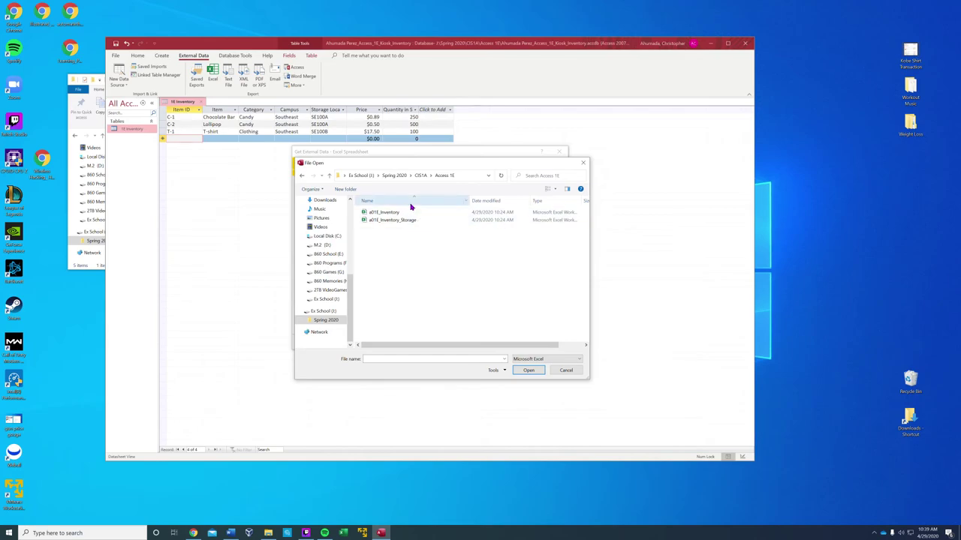
double_click(389, 213)
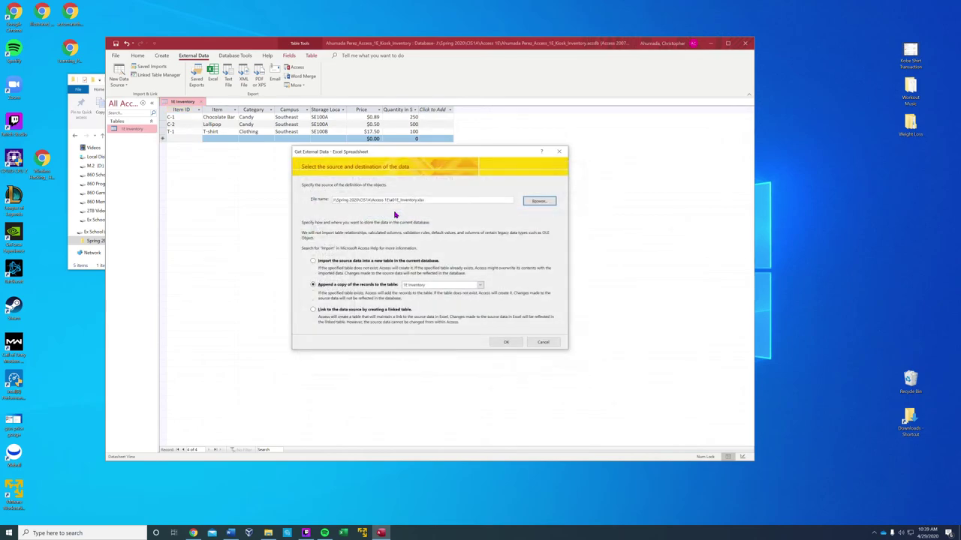
- Save and close the open table and finish importing the worksheet into 1E Inventory without saving the import steps
left_click(503, 343)
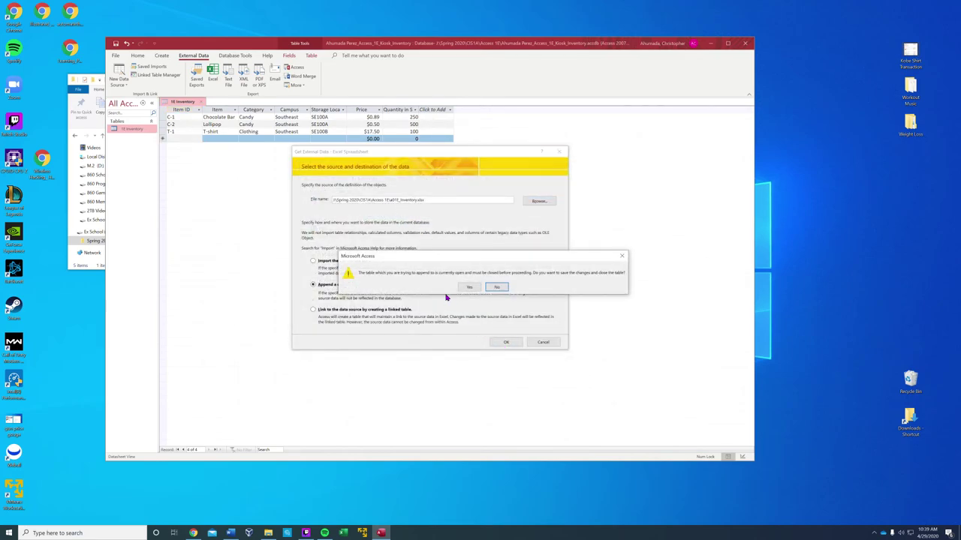
left_click(467, 288)
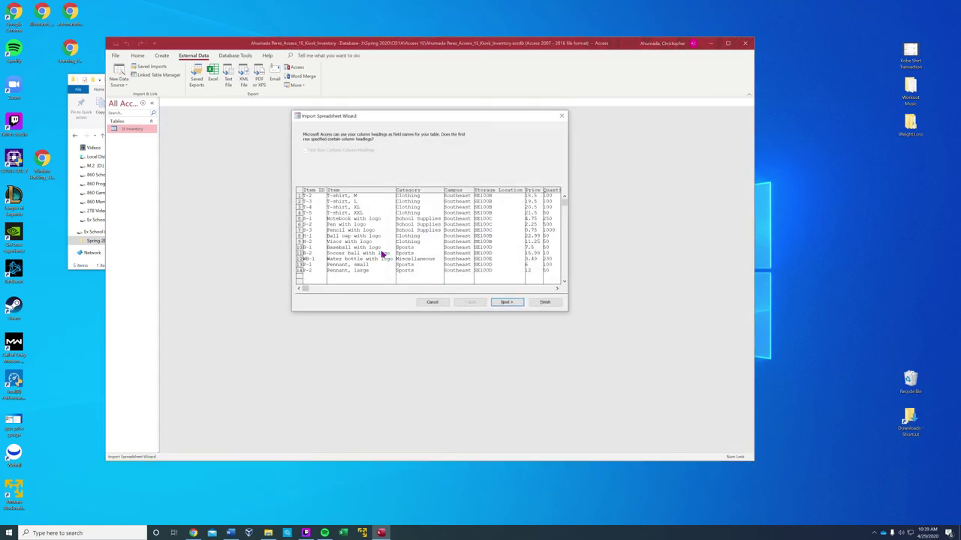
left_click(504, 302)
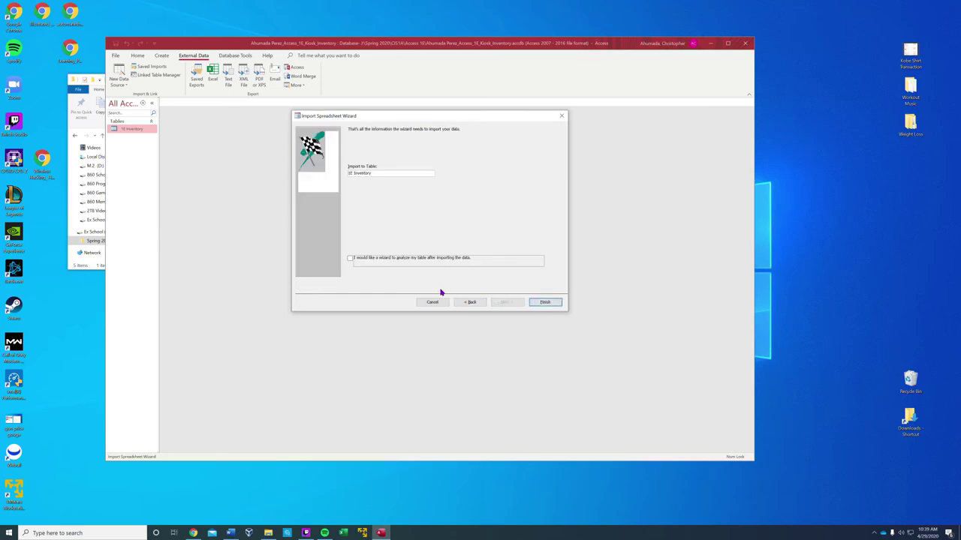
left_click(542, 302)
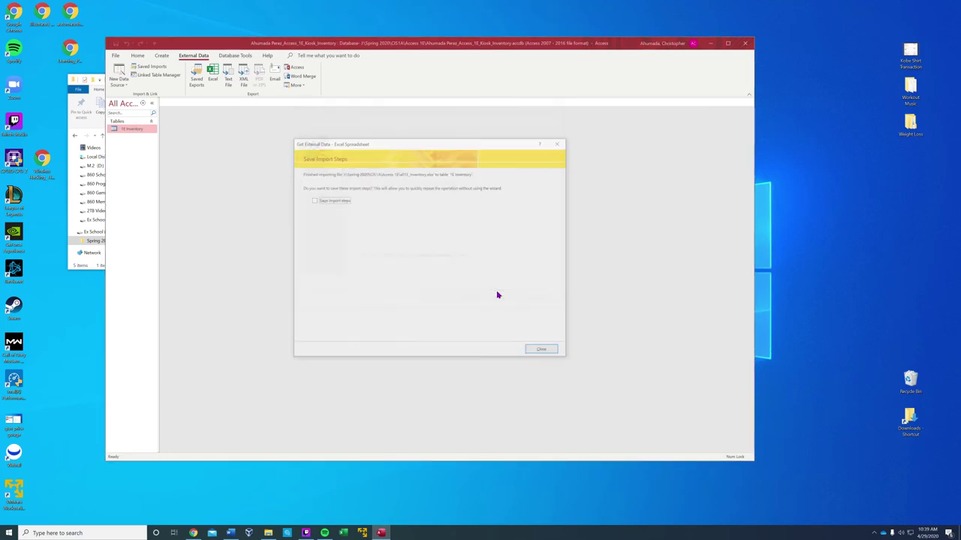
left_click(542, 351)
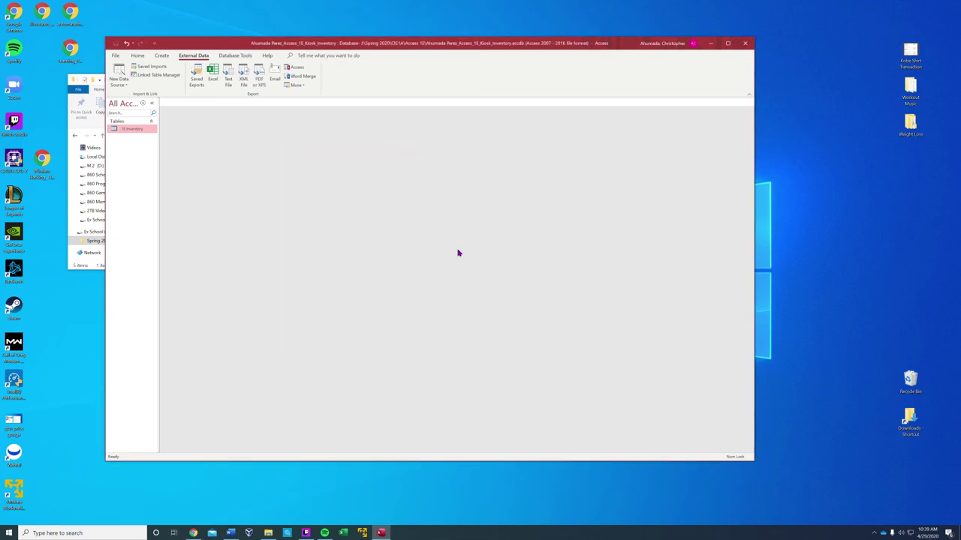
- Open the 1E Inventory table and switch it to Design View
double_click(119, 132)
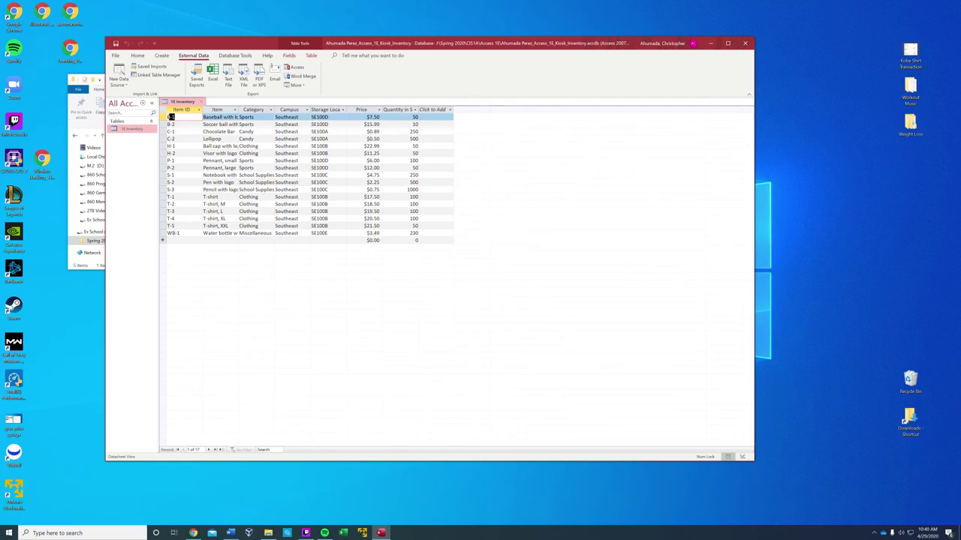
left_click(137, 56)
left_click(115, 86)
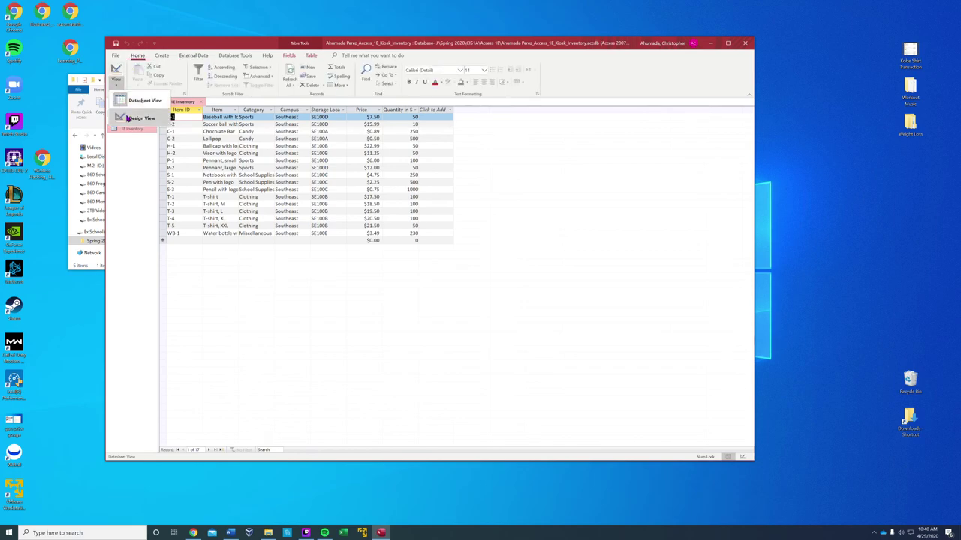
left_click(129, 118)
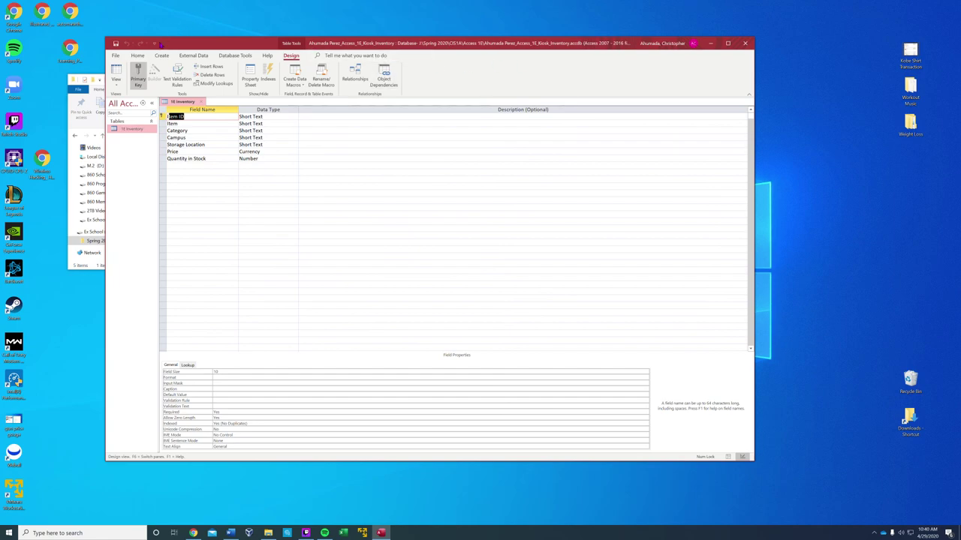
- Switch the 1E Inventory table to Datasheet View and back to Design View
left_click(138, 56)
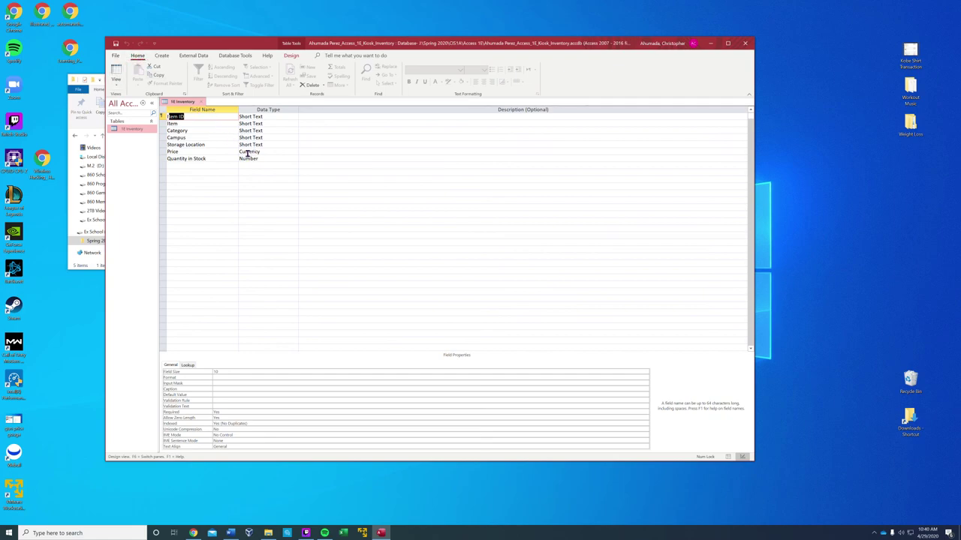
left_click(378, 138)
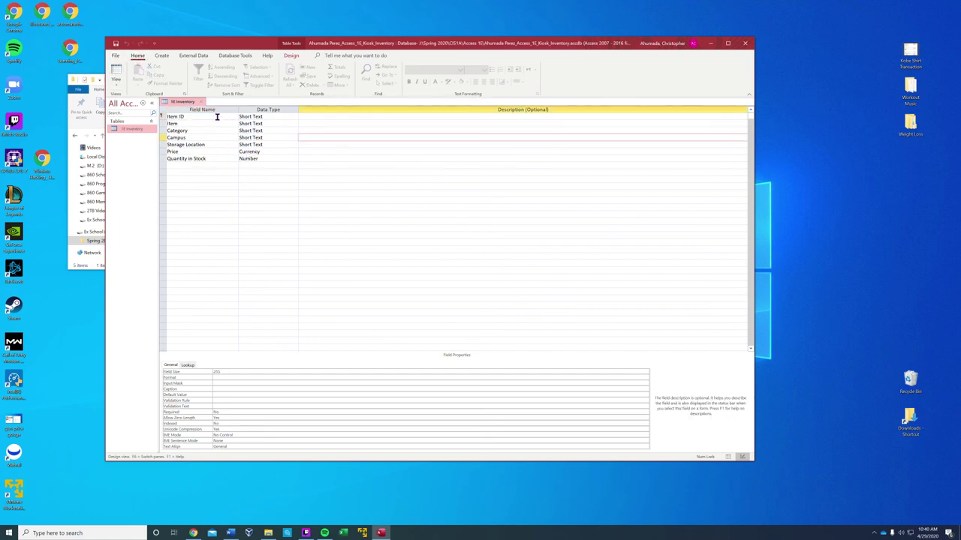
left_click(117, 83)
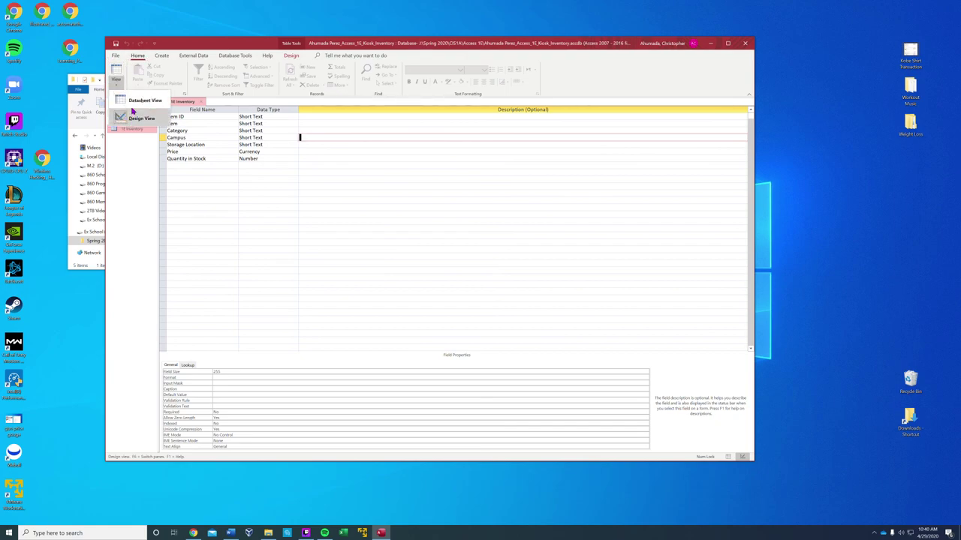
left_click(131, 101)
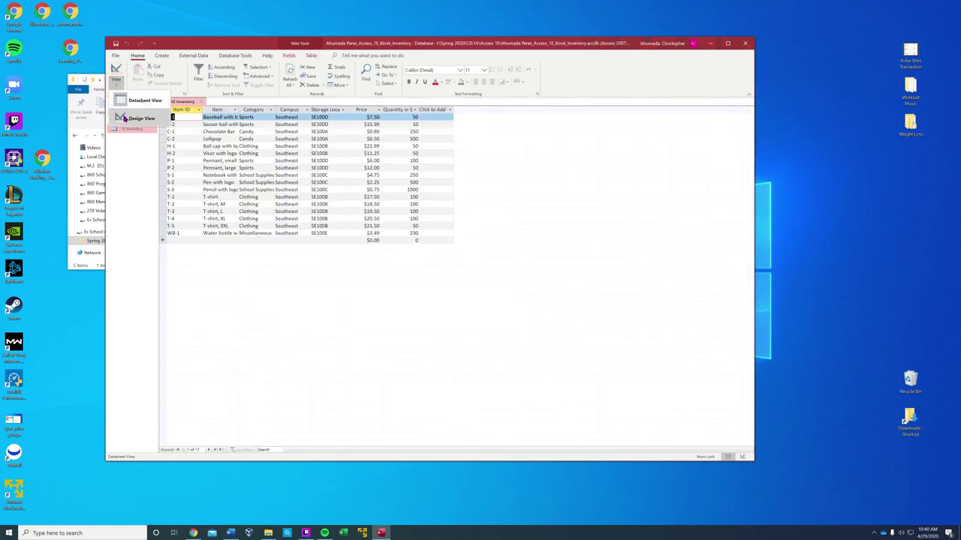
left_click(126, 117)
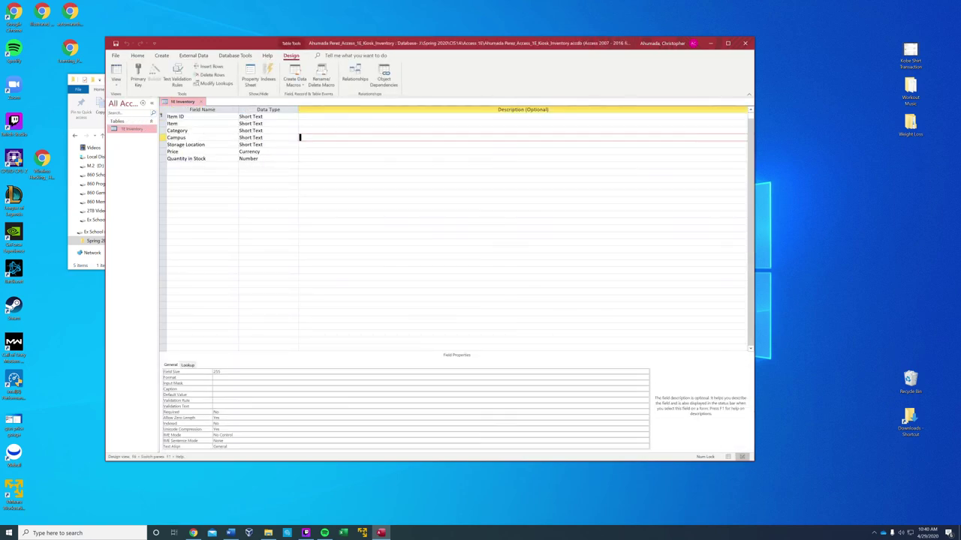